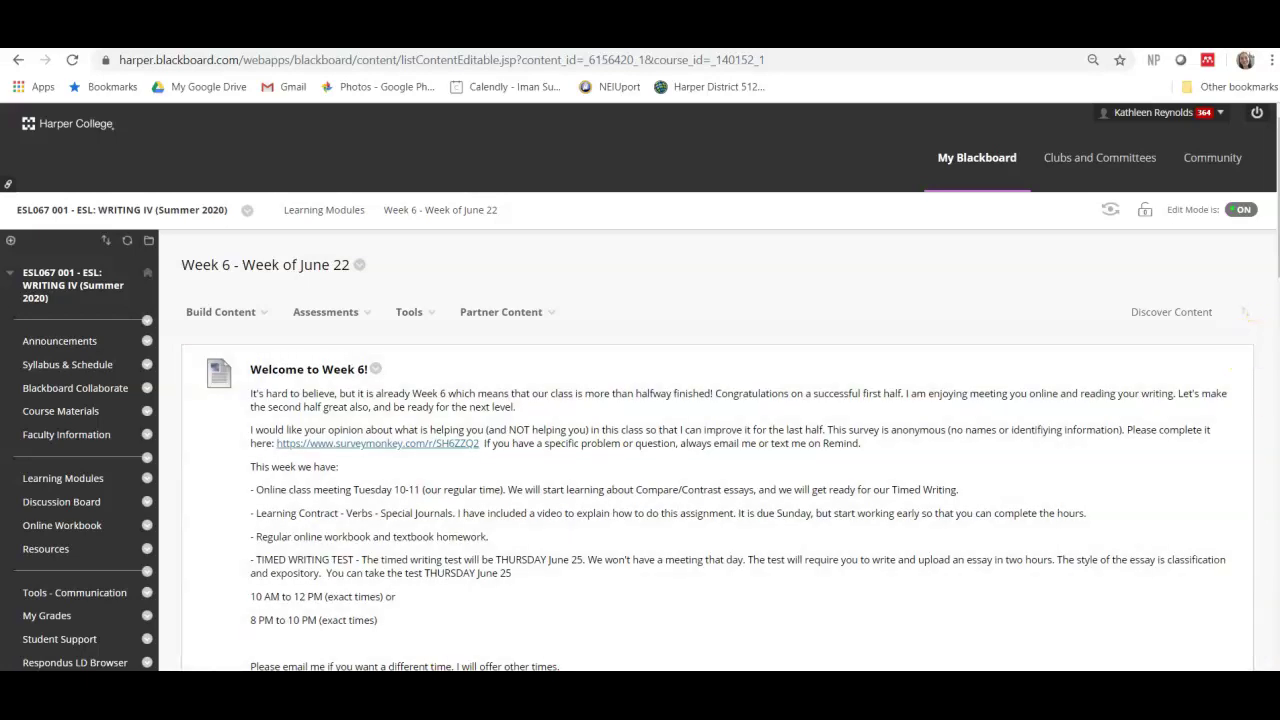
Scroll the Week 6 page down to the '3. Journals - Verbs Learning Contract' item and its files.
scroll(640, 400, down, 3)
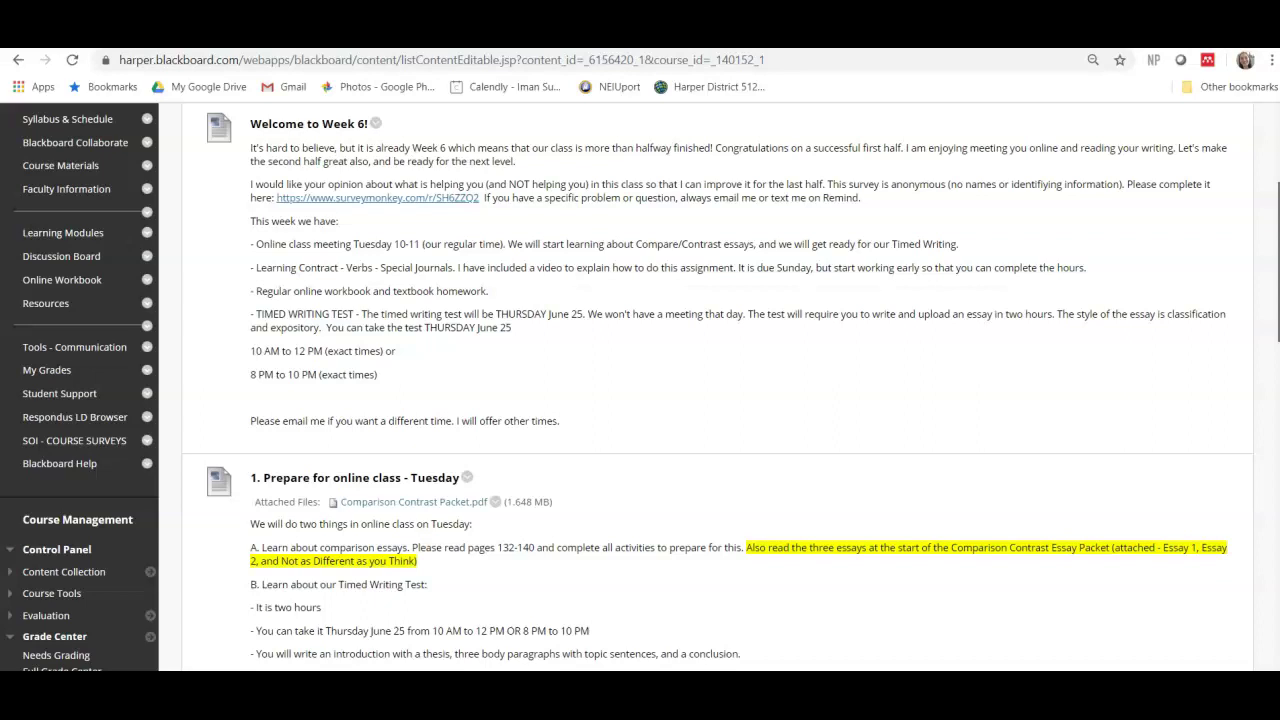
scroll(640, 400, down, 7)
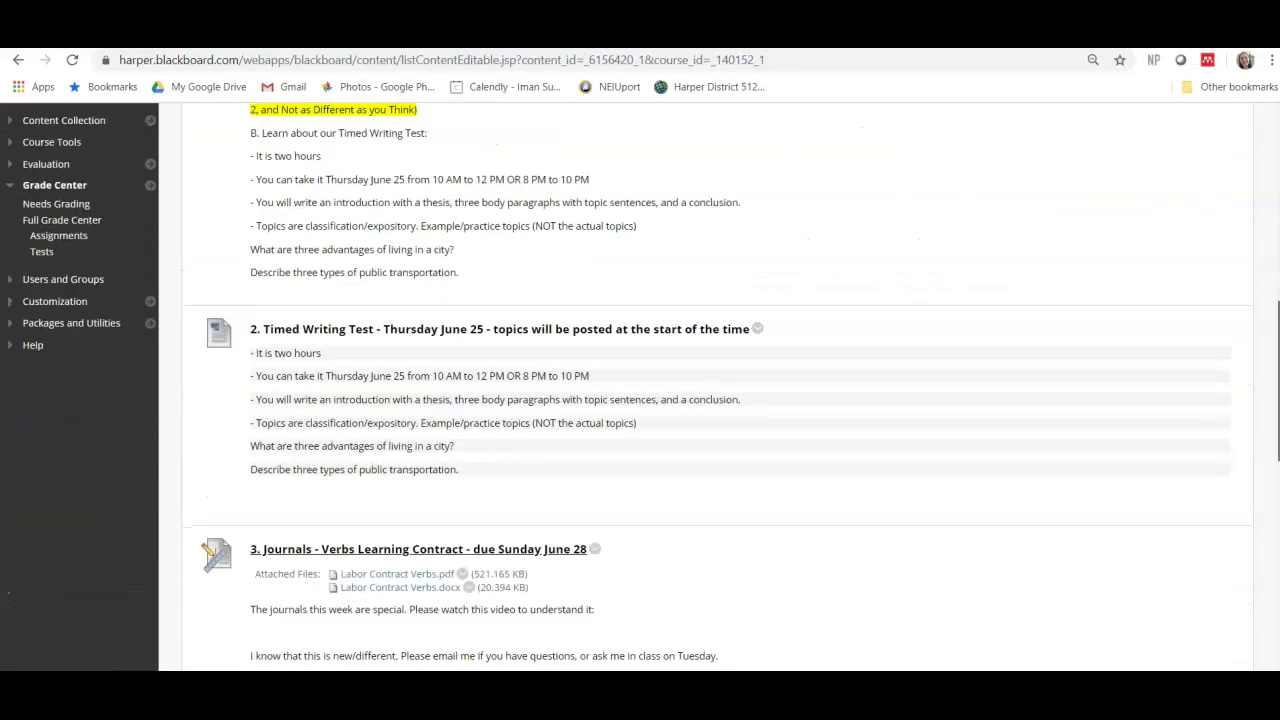
scroll(640, 400, down, 2)
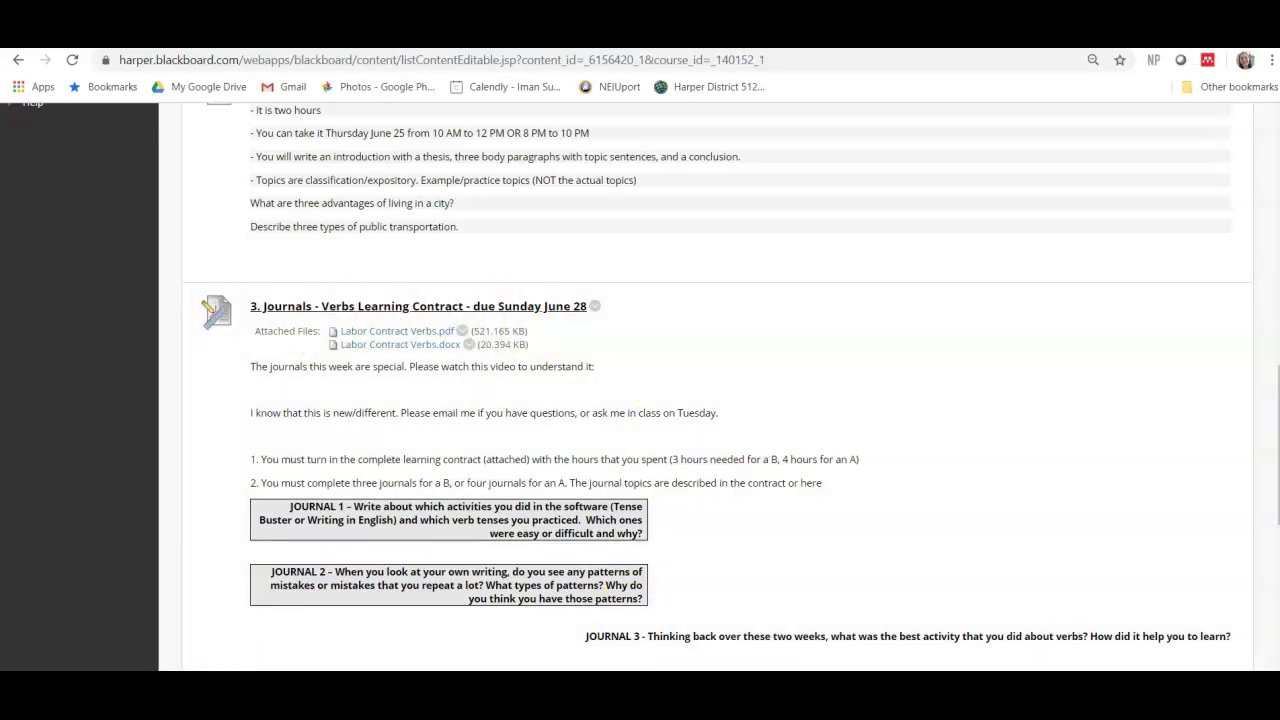
Bring the Labor Contract Verbs document forward and read down to the FRIDAY June 26 tables.
mouse_move(515, 690)
click(515, 640)
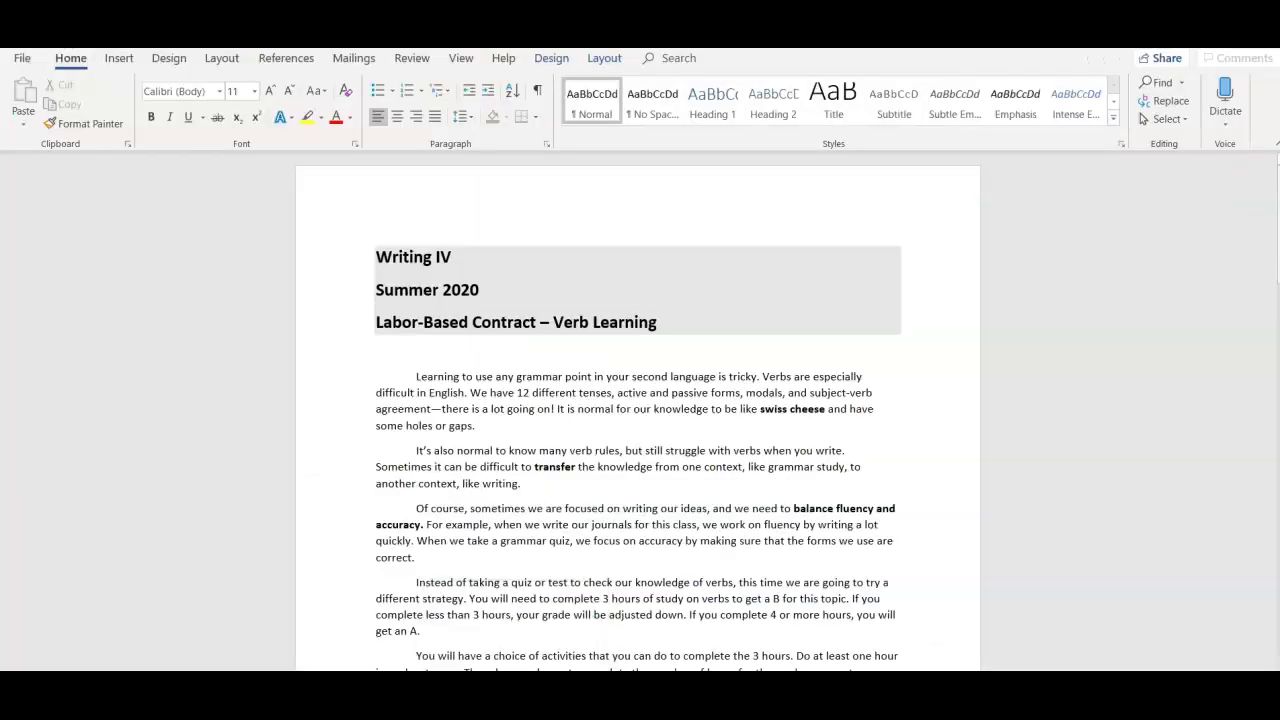
scroll(638, 420, down, 3)
scroll(638, 412, down, 1)
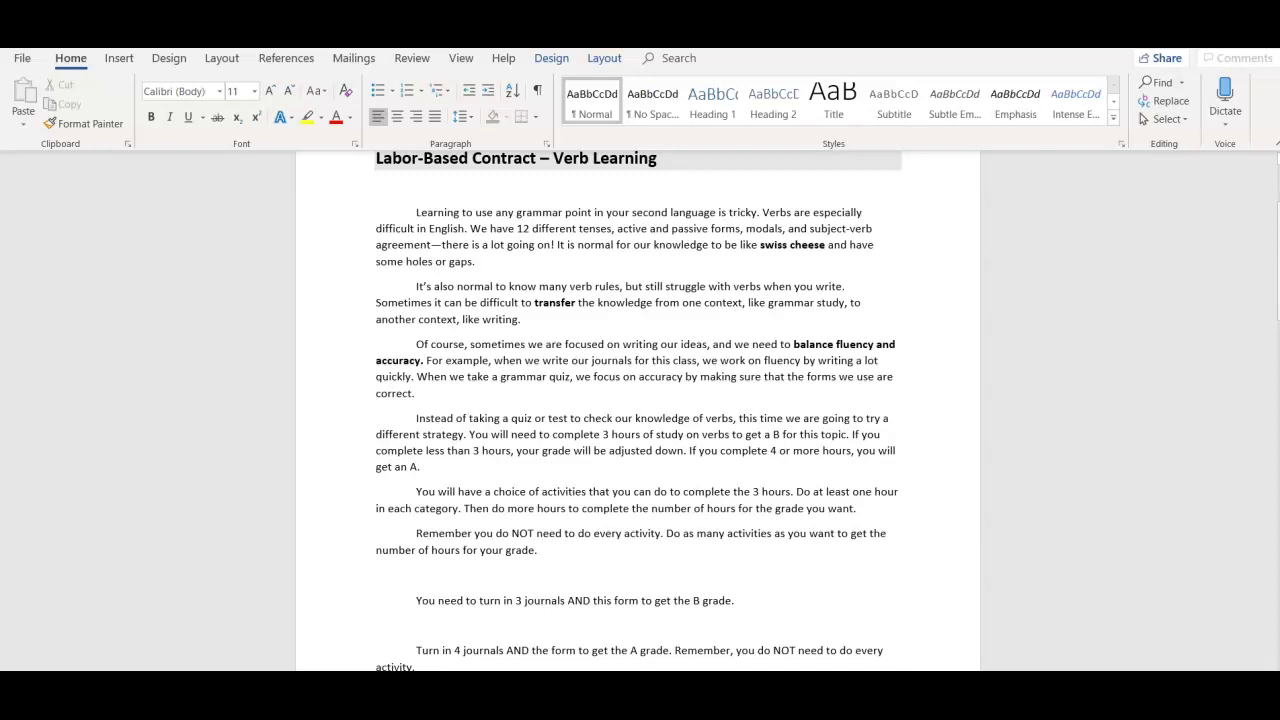
scroll(638, 410, up, 2)
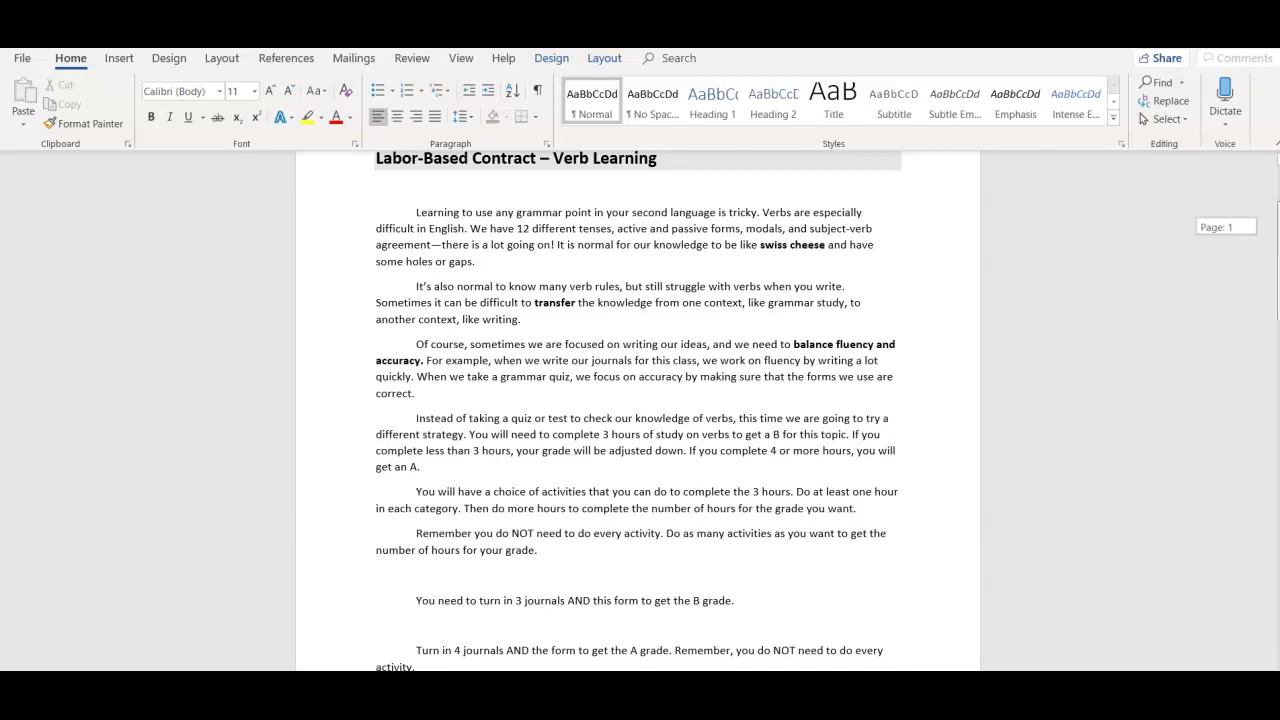
scroll(638, 410, down, 2)
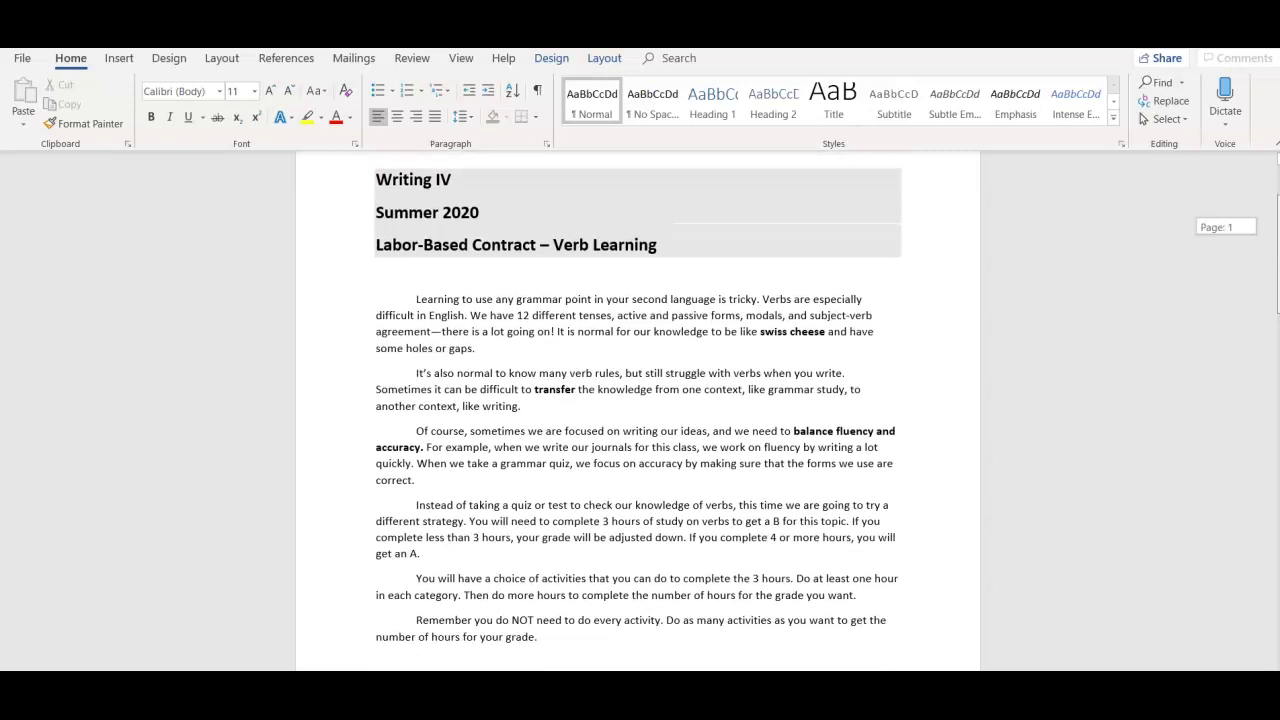
scroll(678, 314, down, 3)
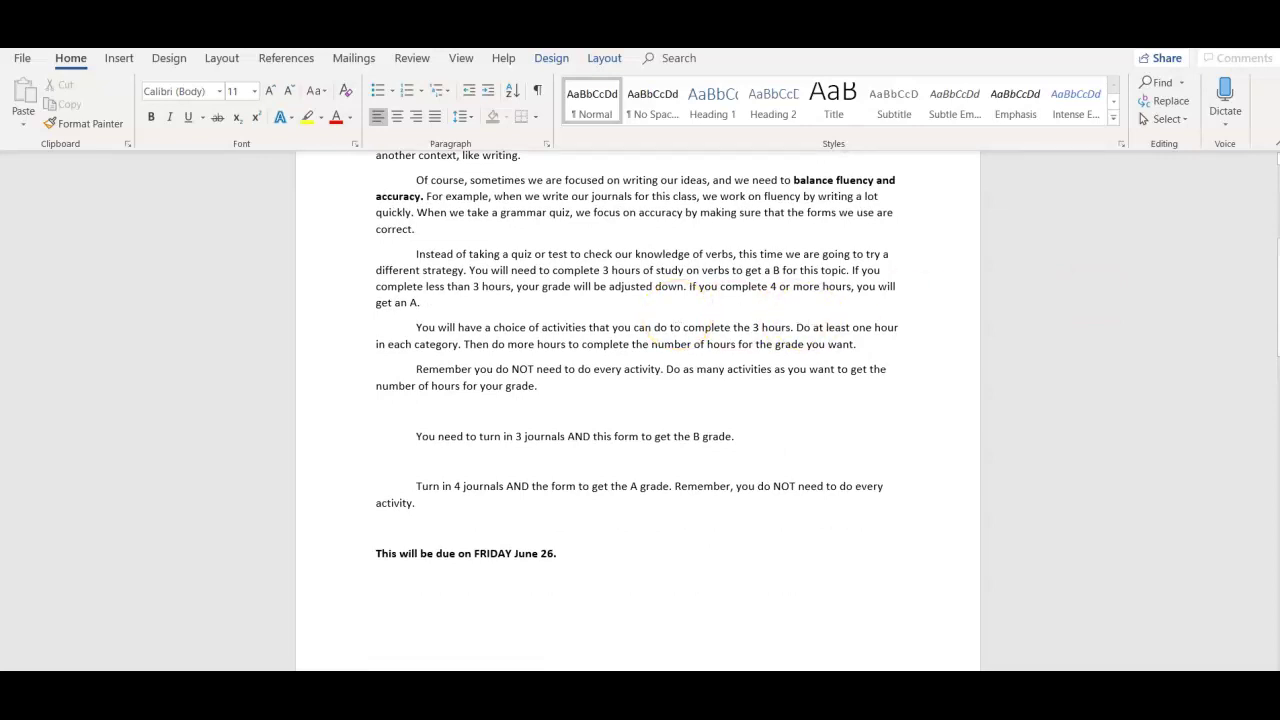
drag(1277, 297, 1277, 426)
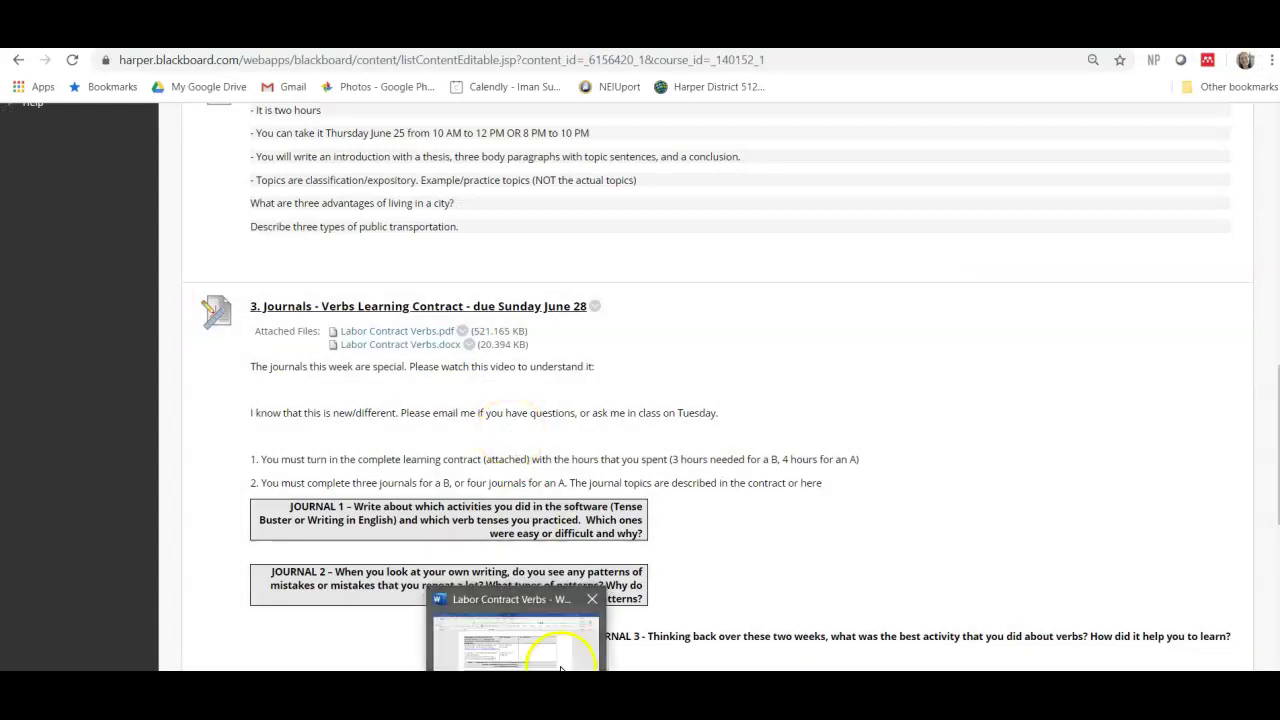
Bring up contract presentation draft.pdf in Acrobat Reader, showing its Swiss Cheese first page.
click(532, 650)
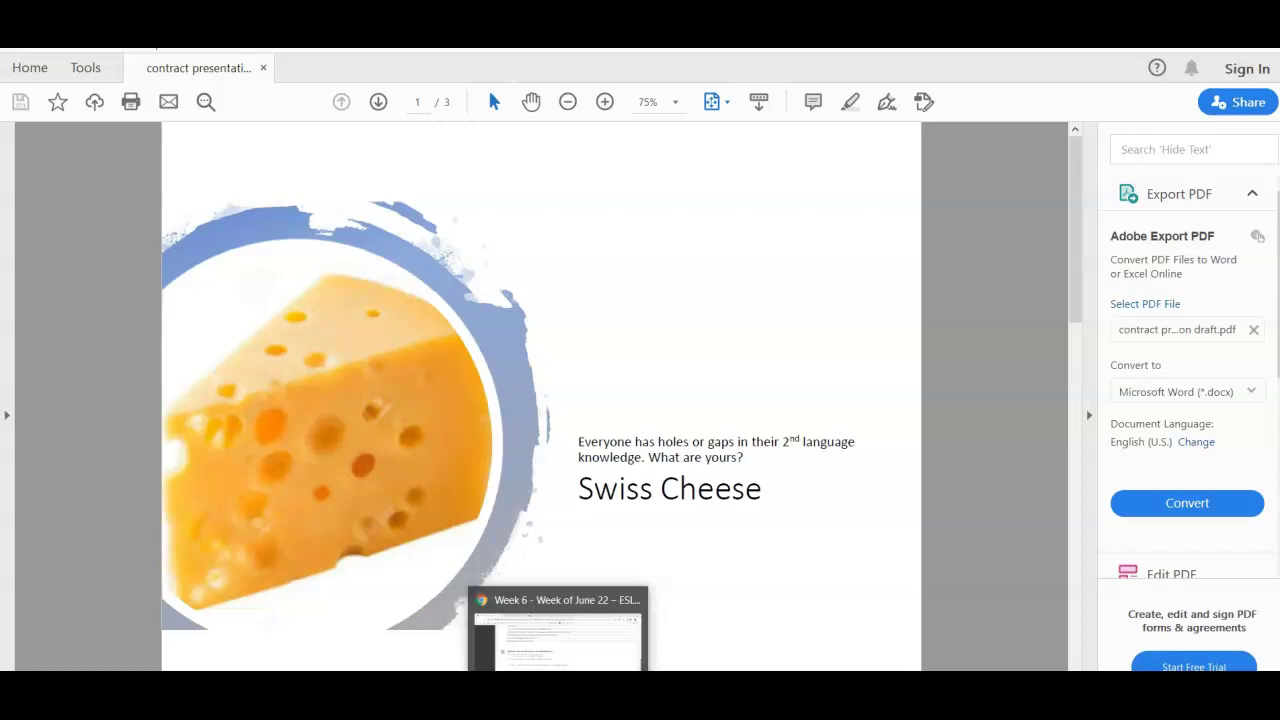
click(600, 643)
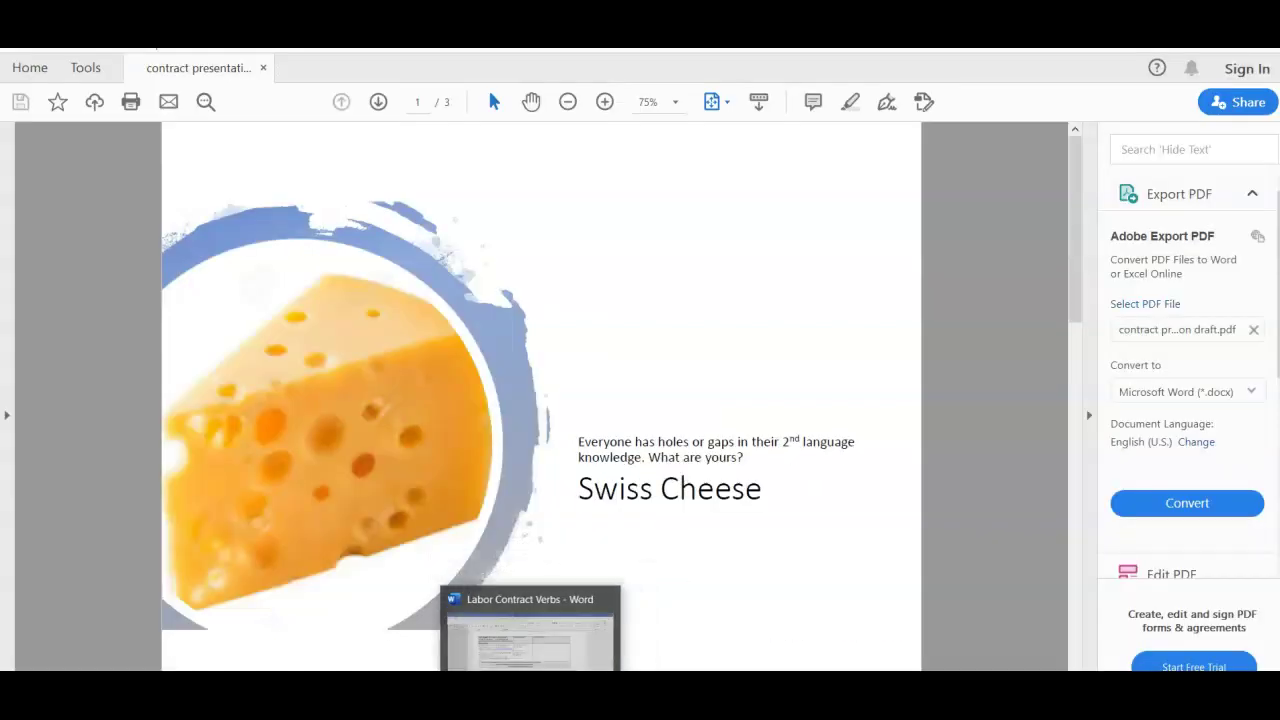
Review the Word form's Swiss Cheese table and its software links, then return to the browser.
click(530, 640)
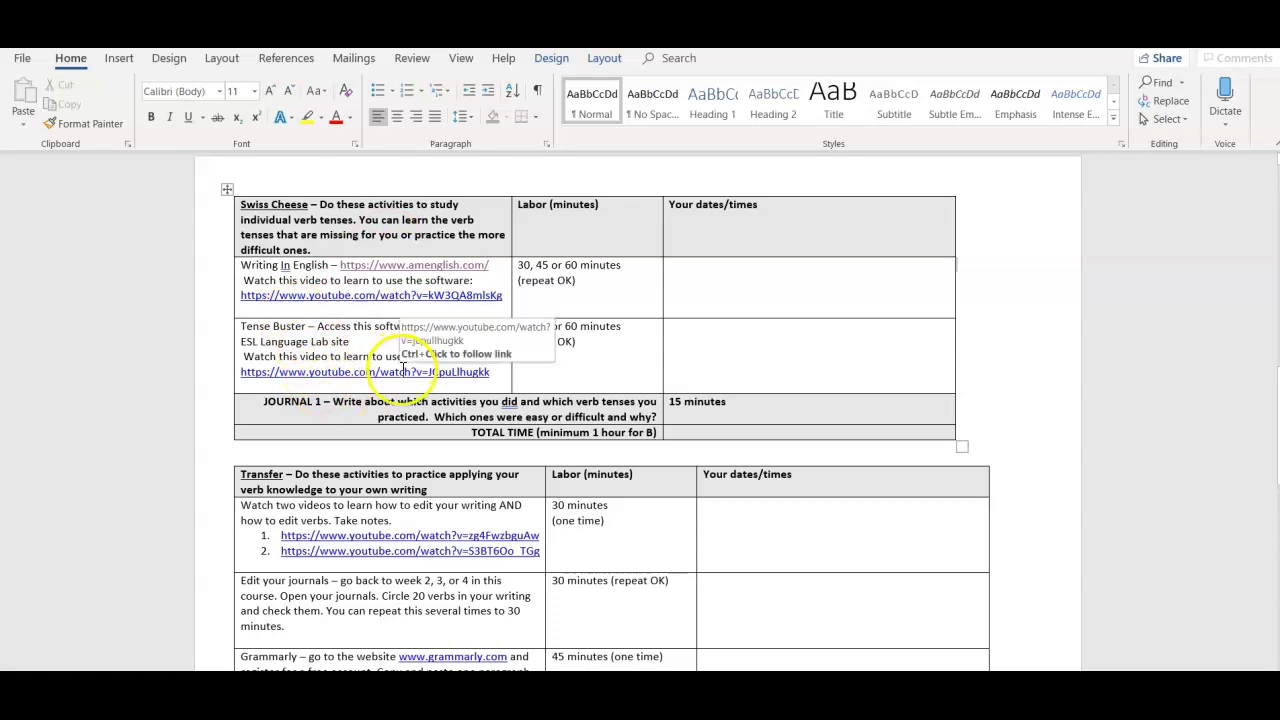
click(560, 700)
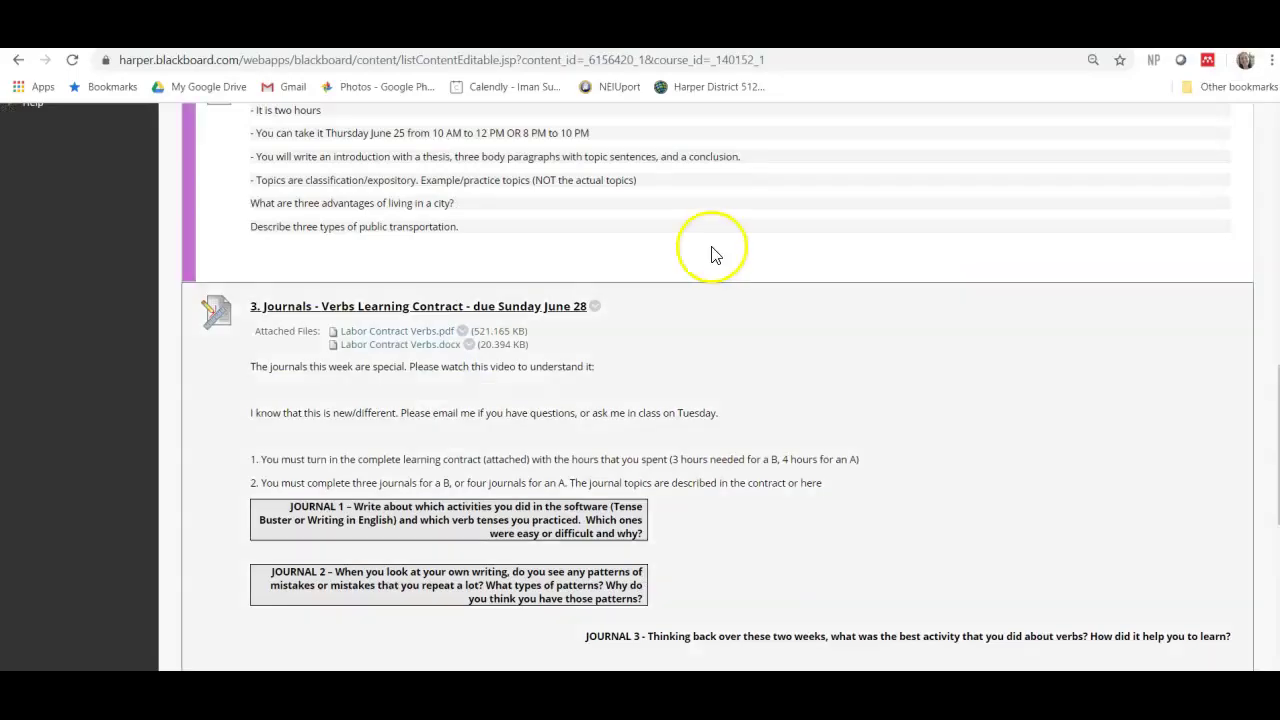
Open AmEnglish's High Beginning+ unit menu, then bring the Labor Contract Verbs document back.
click(600, 700)
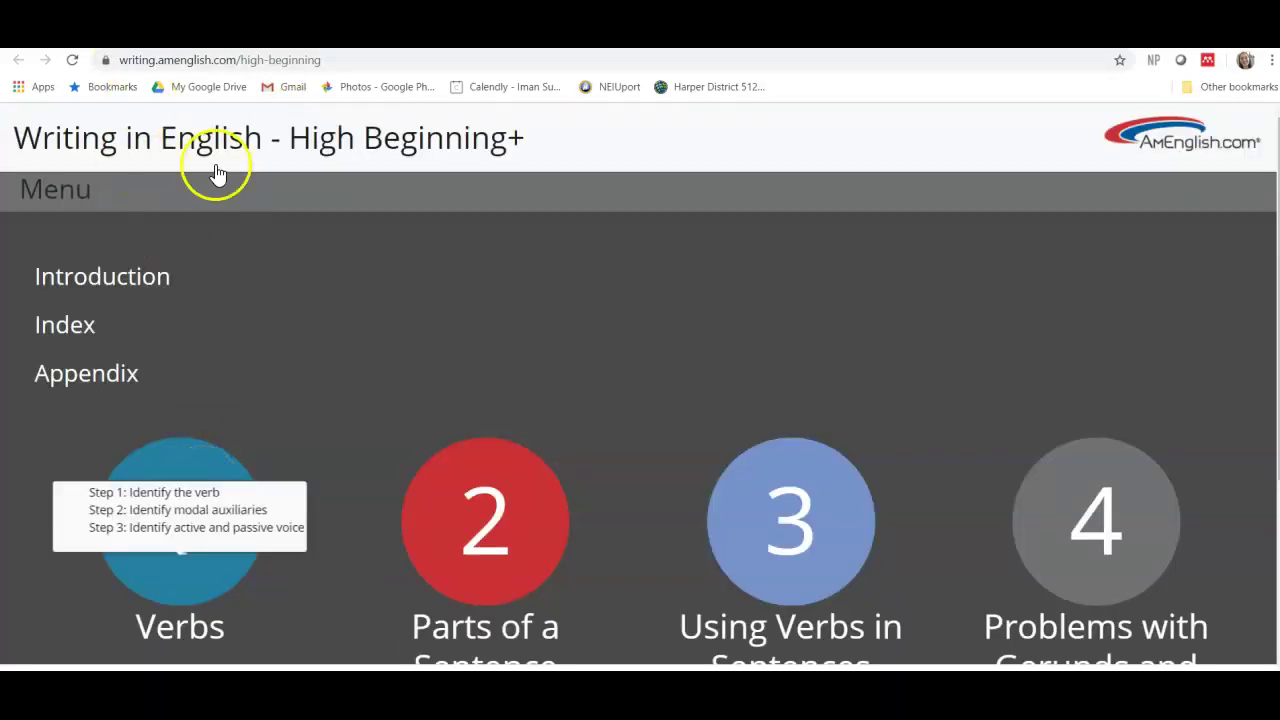
mouse_move(583, 655)
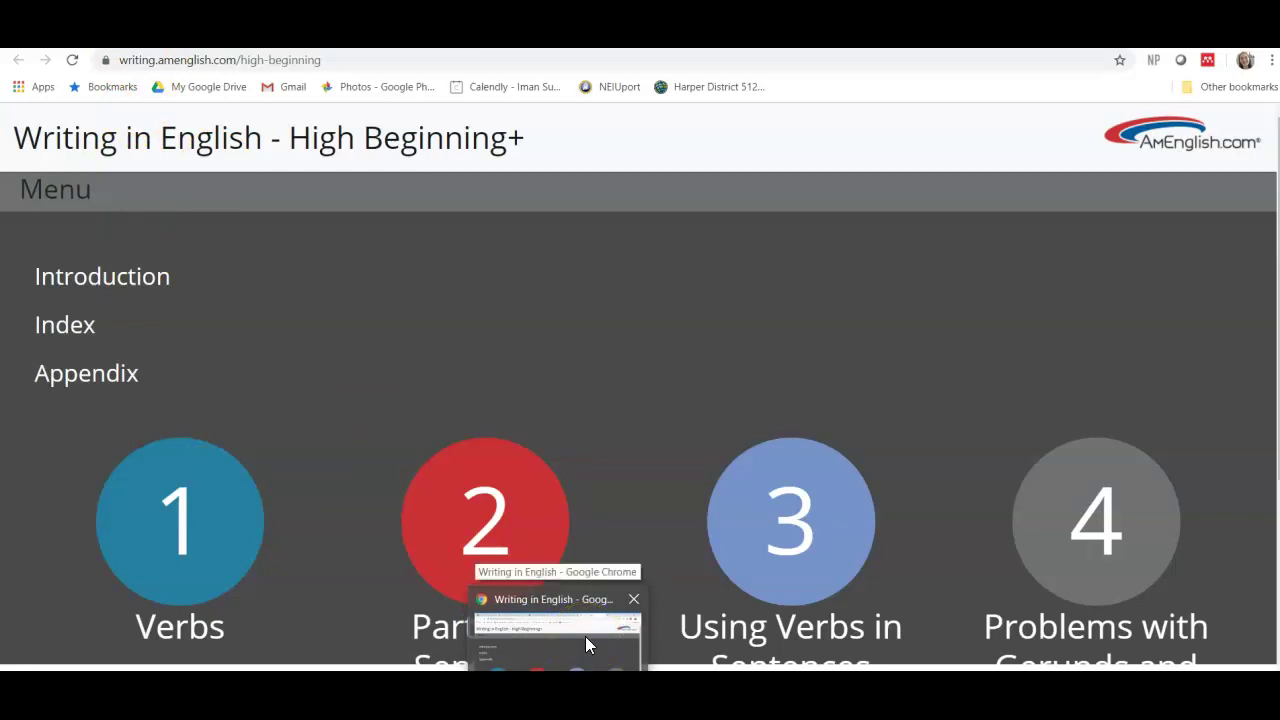
mouse_move(640, 668)
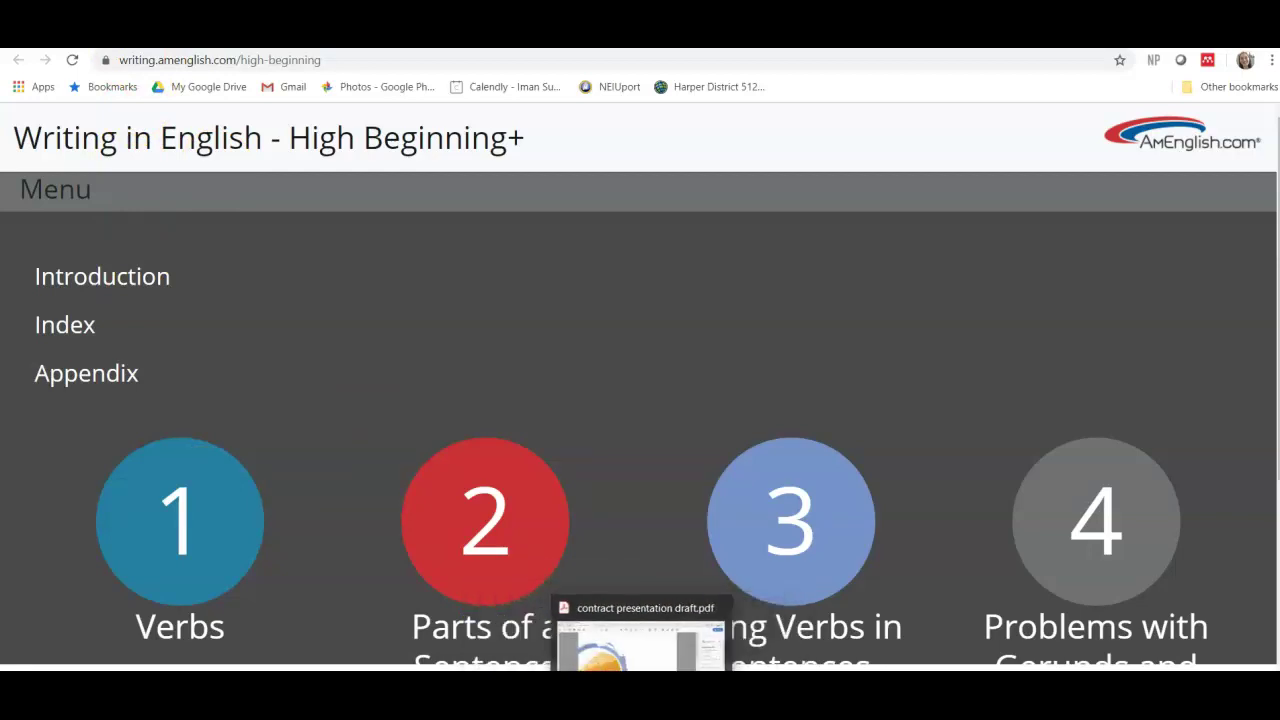
mouse_move(516, 668)
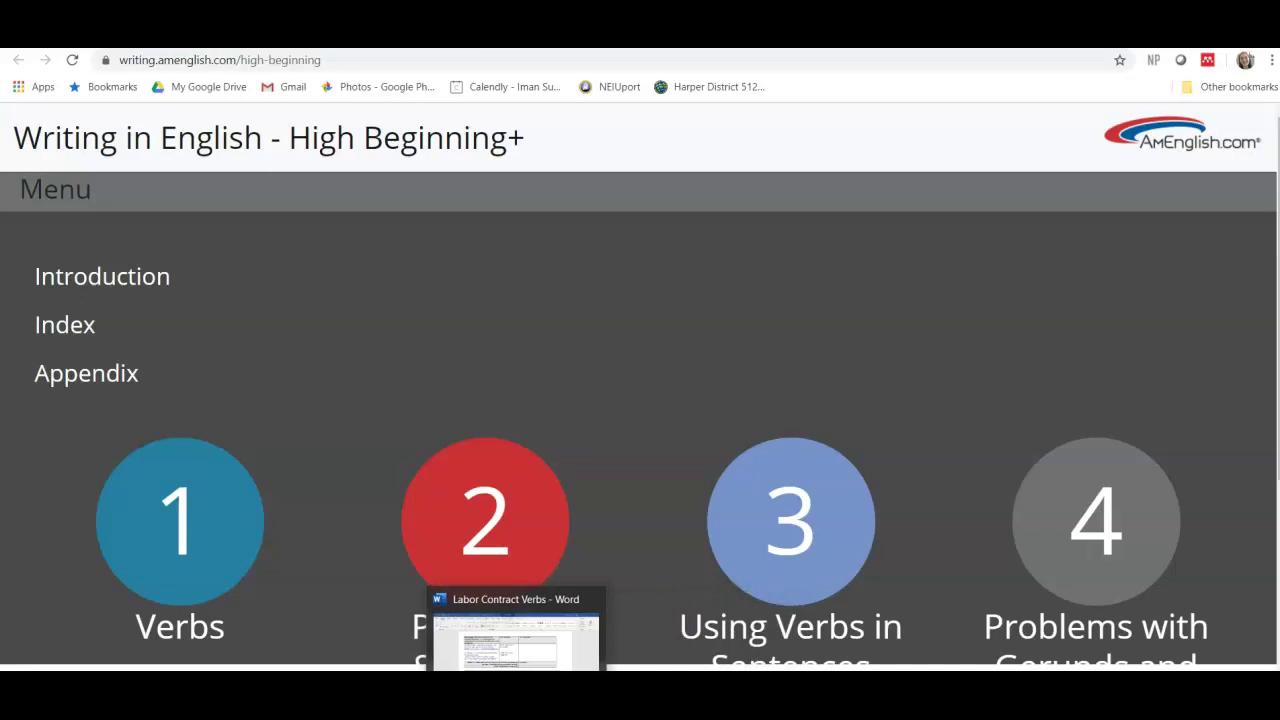
click(516, 640)
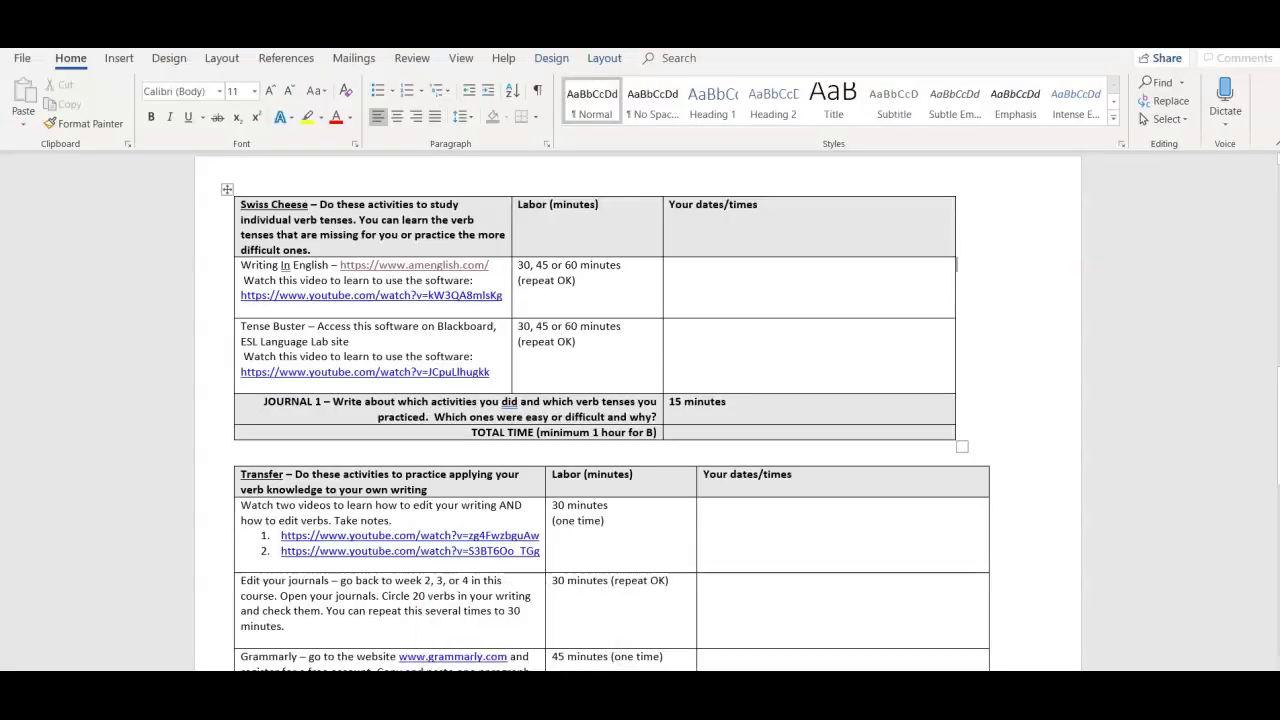
Log two 30-minute Writing In English sessions and 30 minutes of Tense Buster under Your dates/times.
click(720, 270)
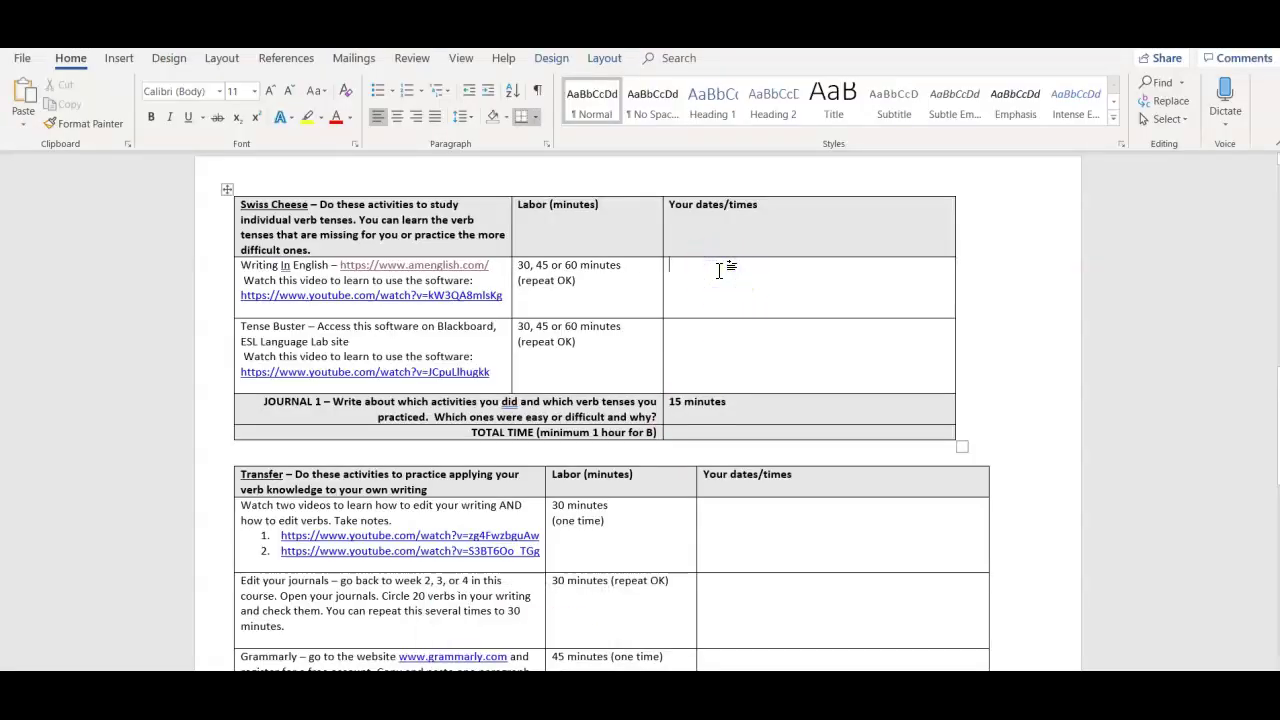
text(60 minutes)
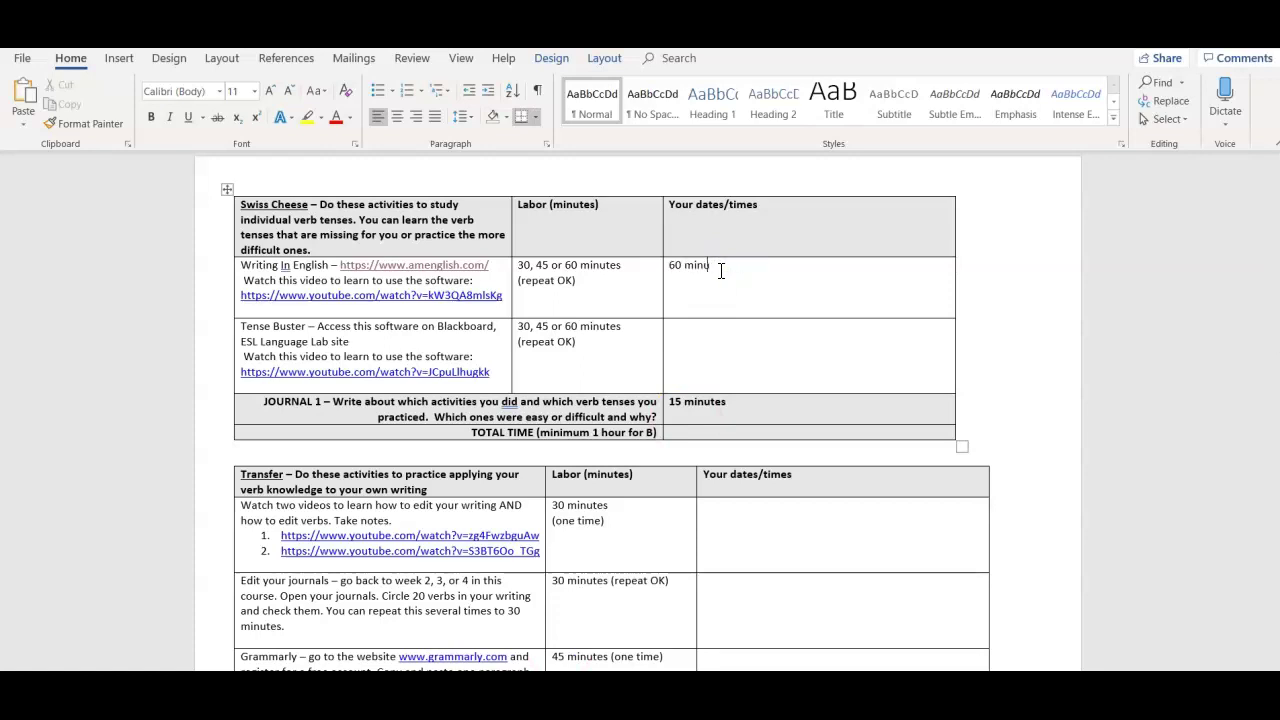
click(711, 309)
click(711, 342)
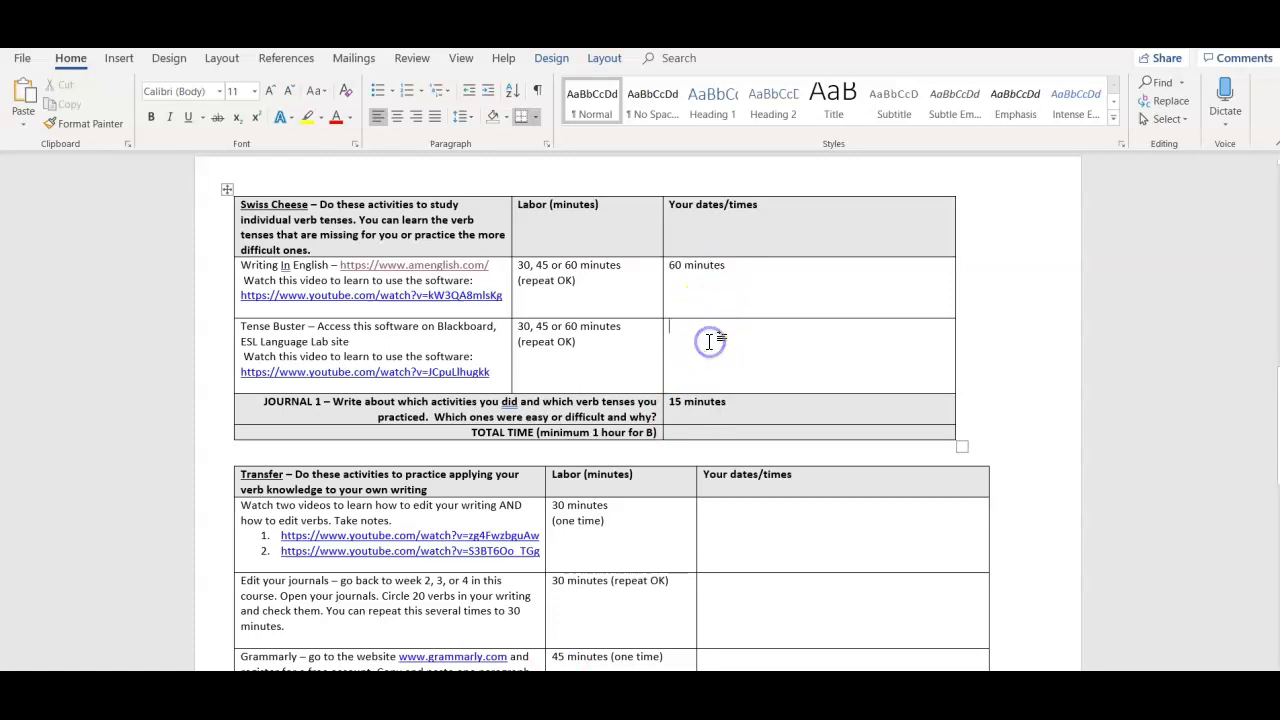
text(30 minutes)
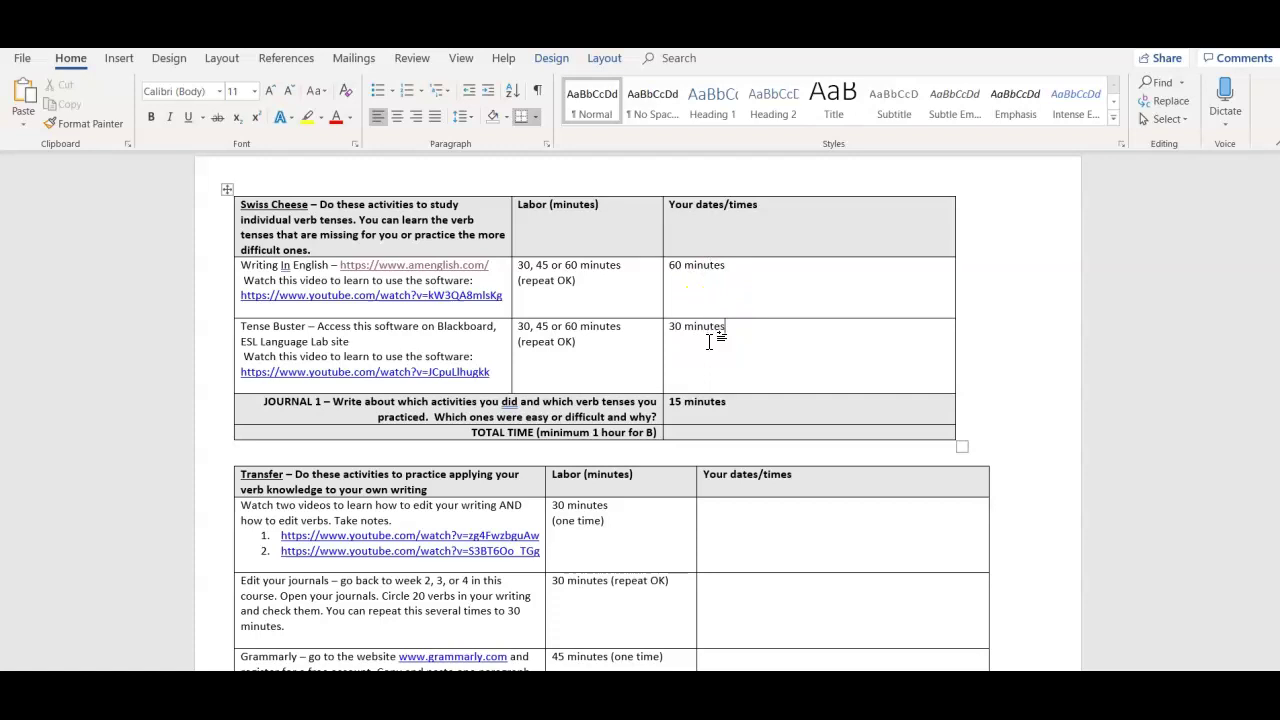
click(791, 349)
click(676, 263)
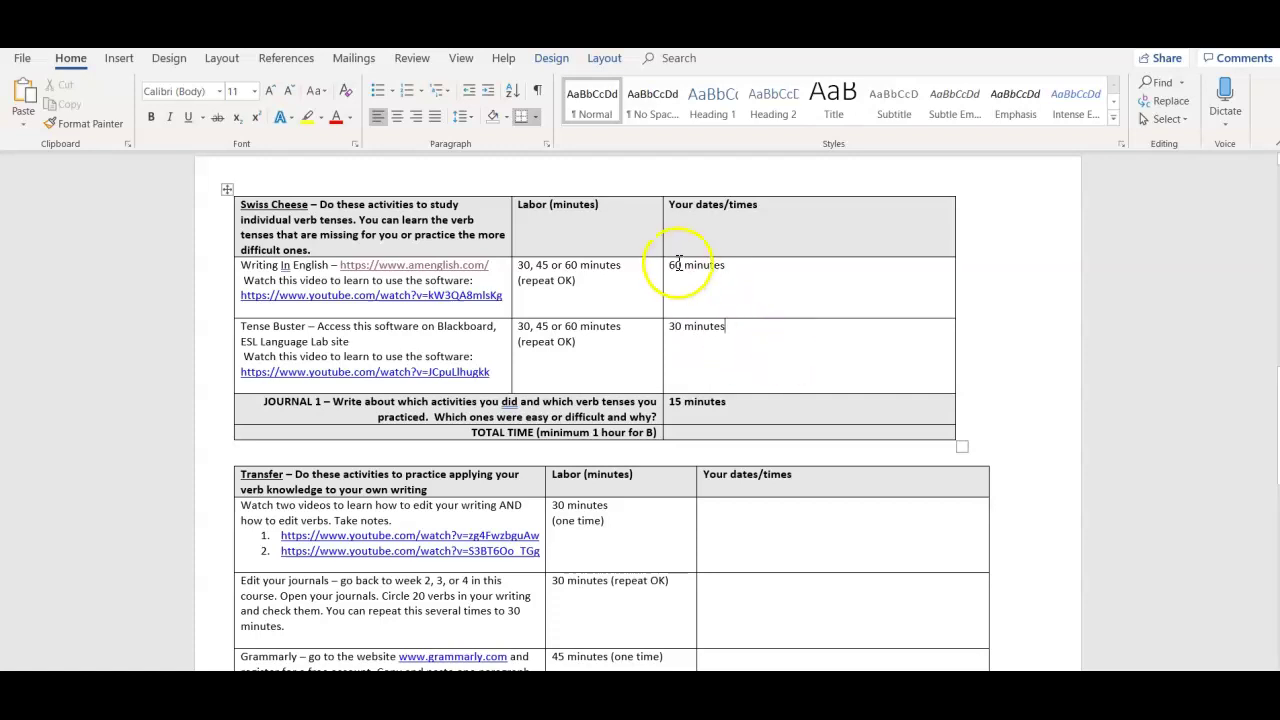
double_click(675, 264)
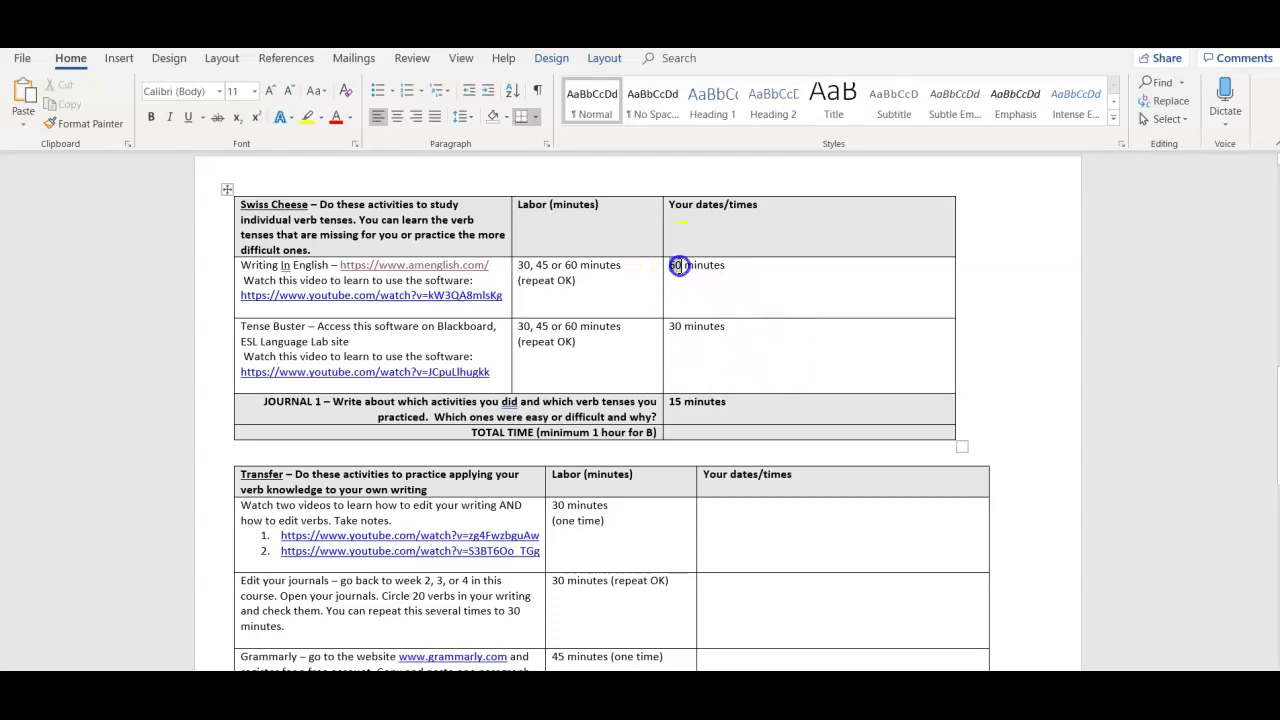
text(30)
click(765, 264)
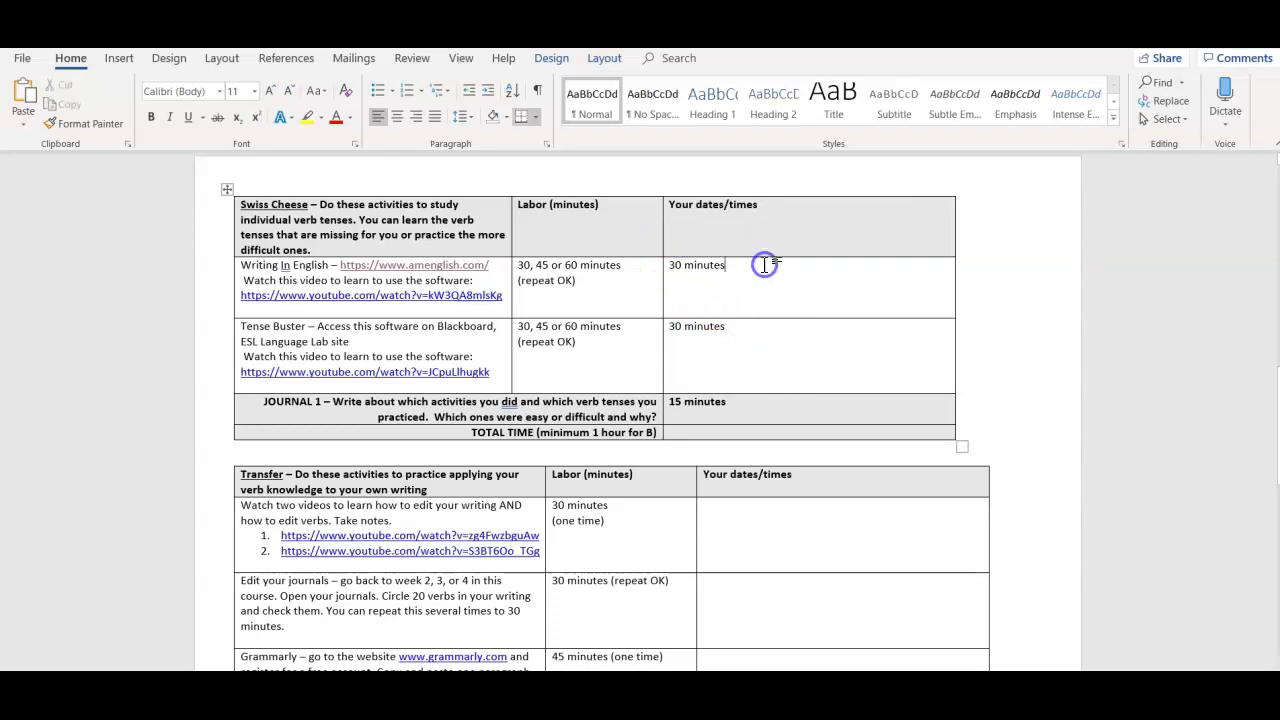
text(30 minutes)
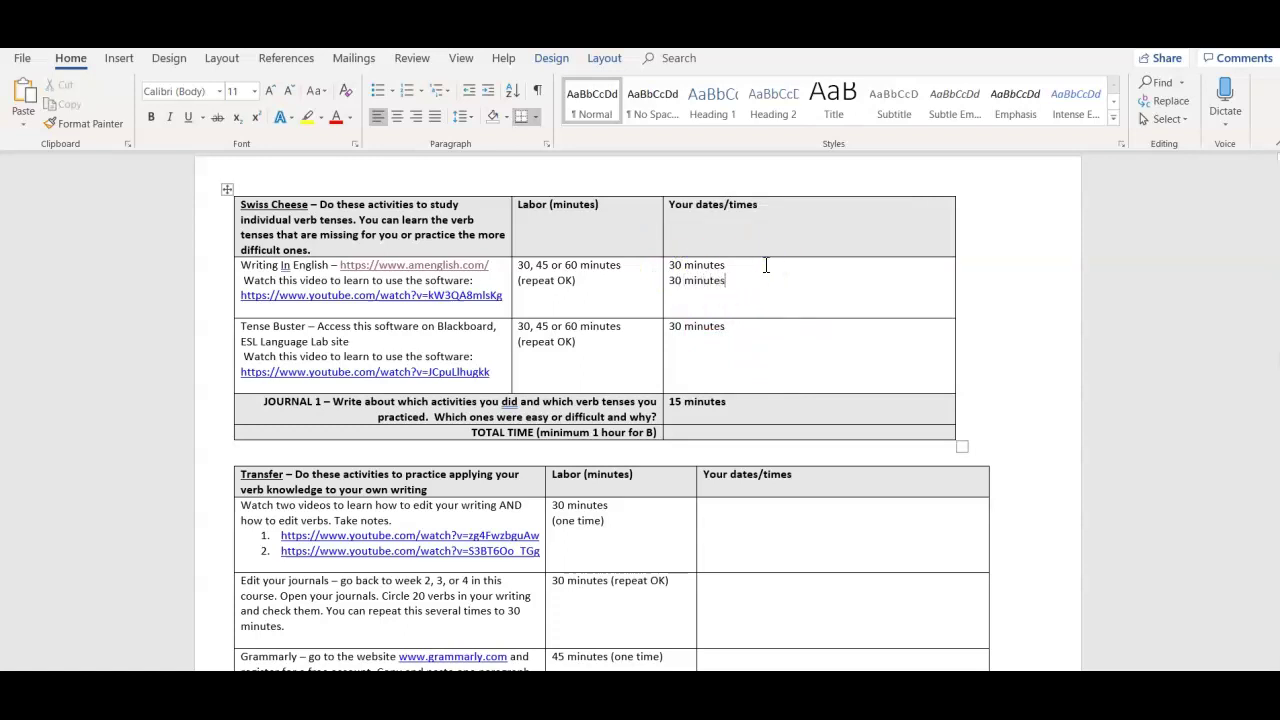
click(752, 290)
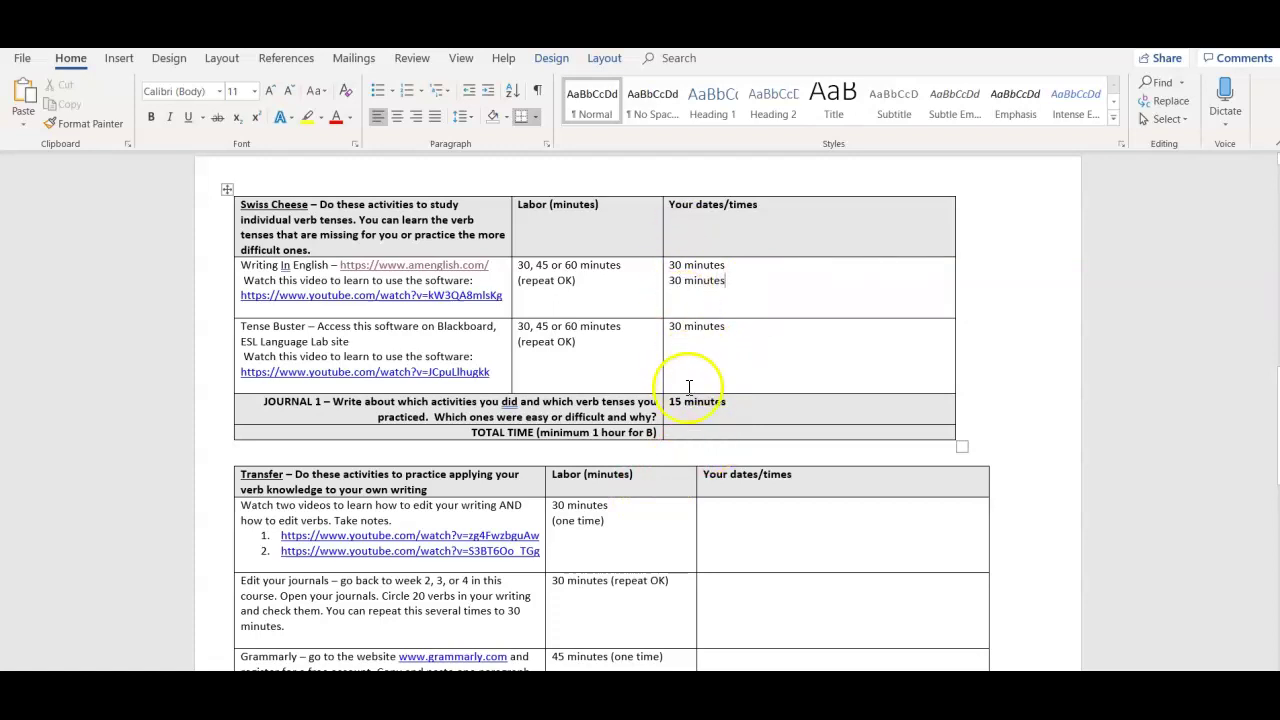
Enter 1 hour 45 minutes as the TOTAL TIME and add an empty line below the table.
click(677, 433)
text(1 ho)
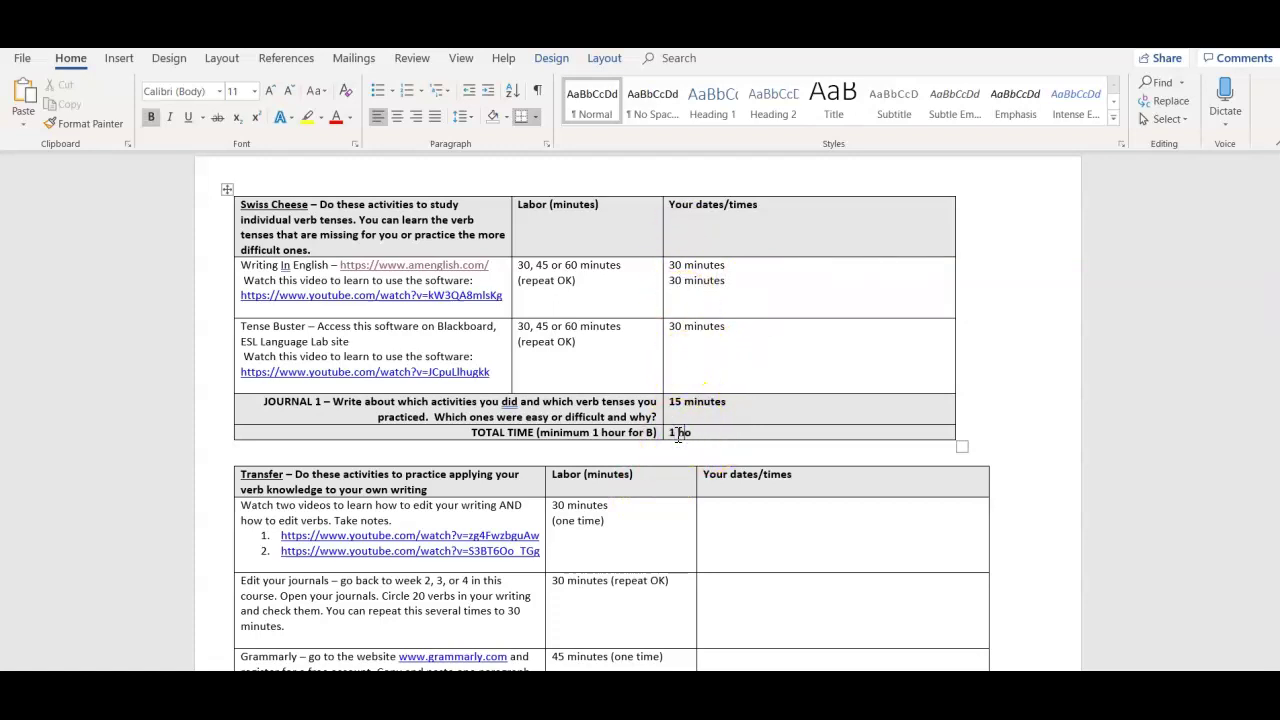
text(ur 45 minutes)
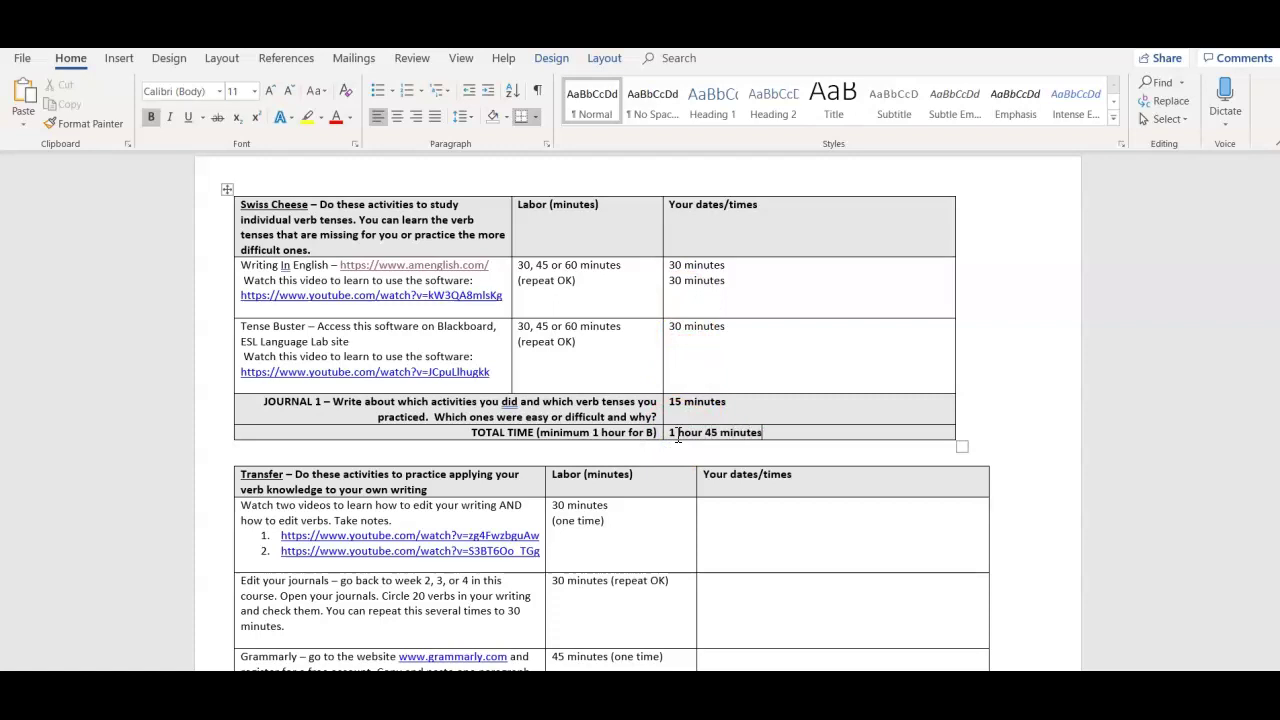
click(663, 437)
click(662, 442)
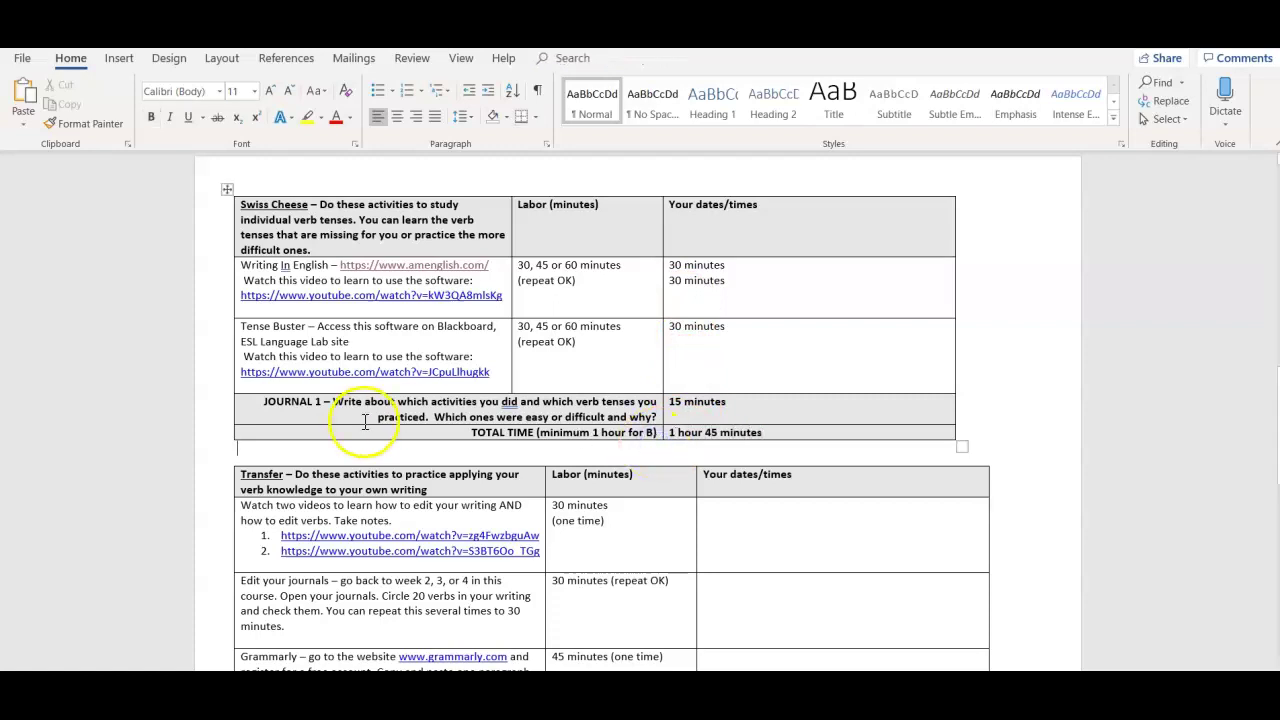
key(Return)
click(305, 467)
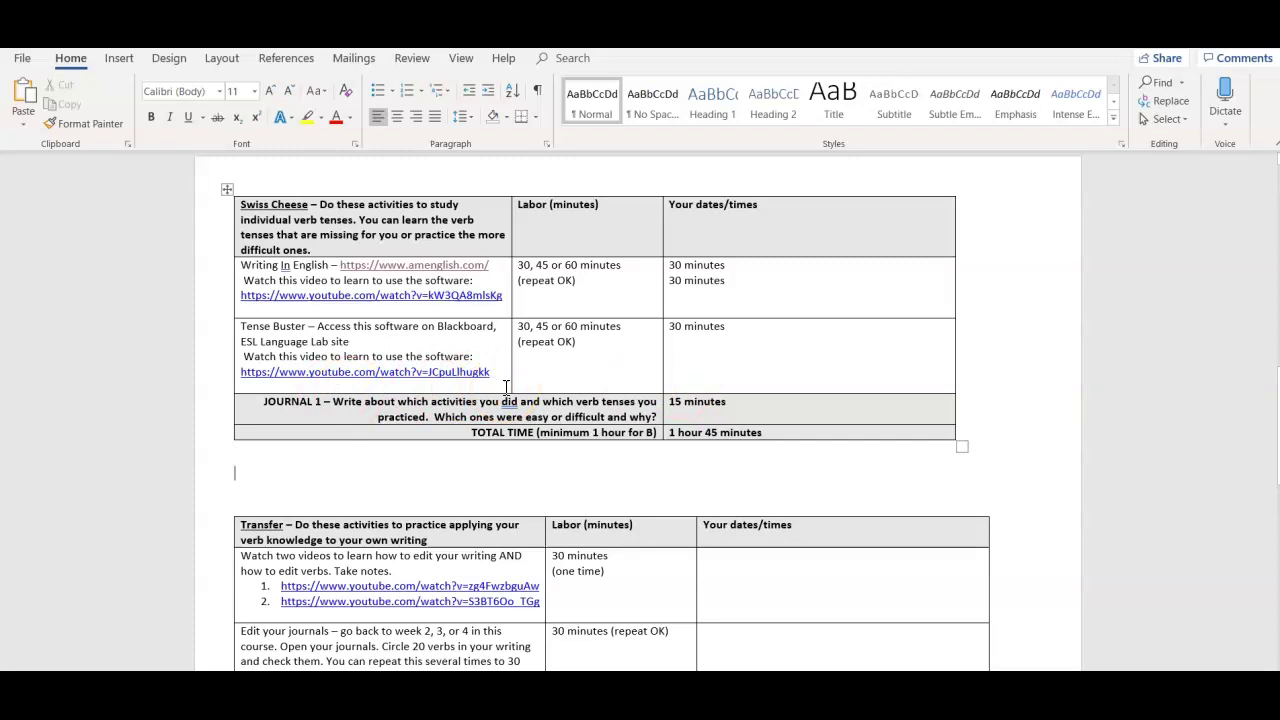
Type the bold journal line 'I practiced passive voice because I never really studie…' between the tables.
click(431, 472)
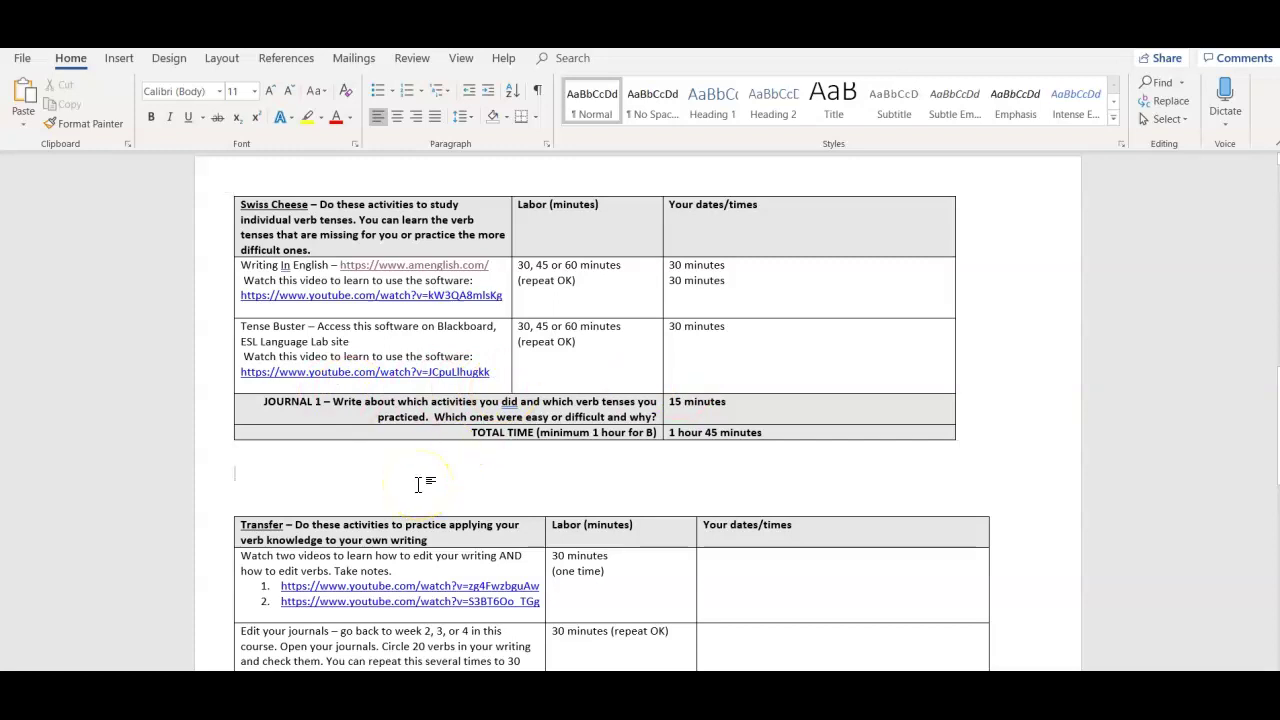
key(ctrl+b)
click(417, 500)
text(I pr)
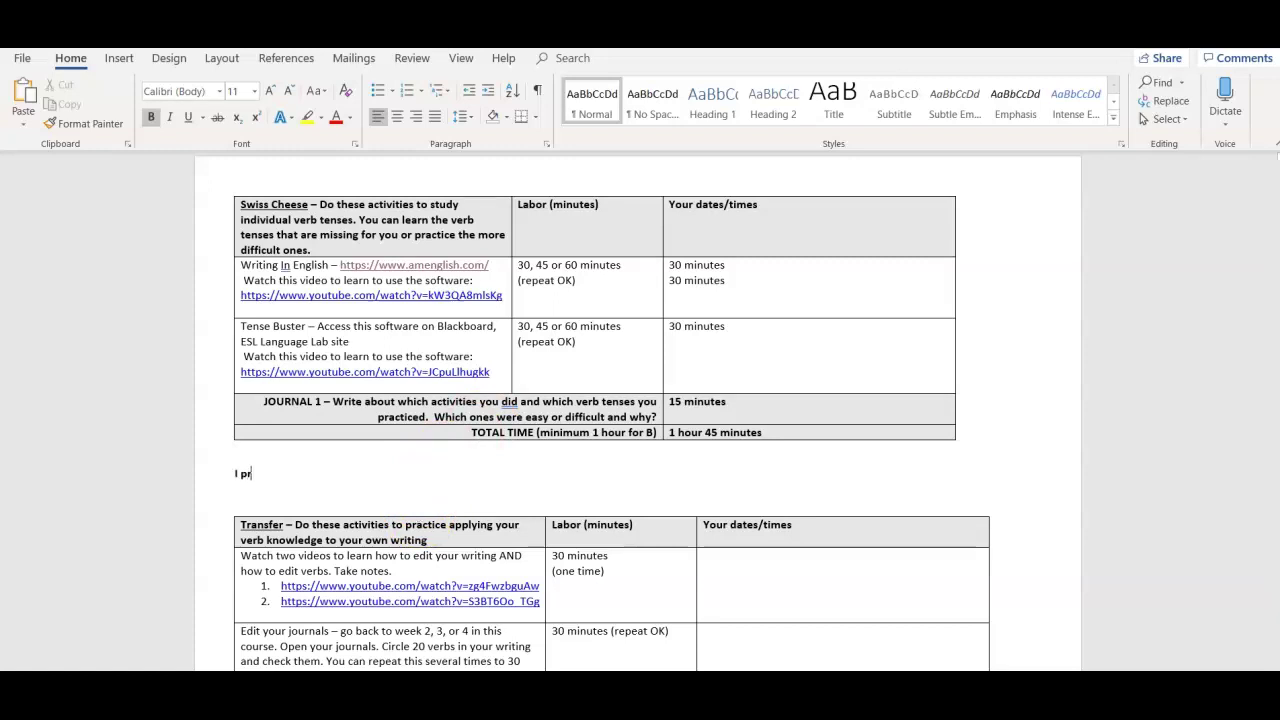
text(acticed passive voice because I ne)
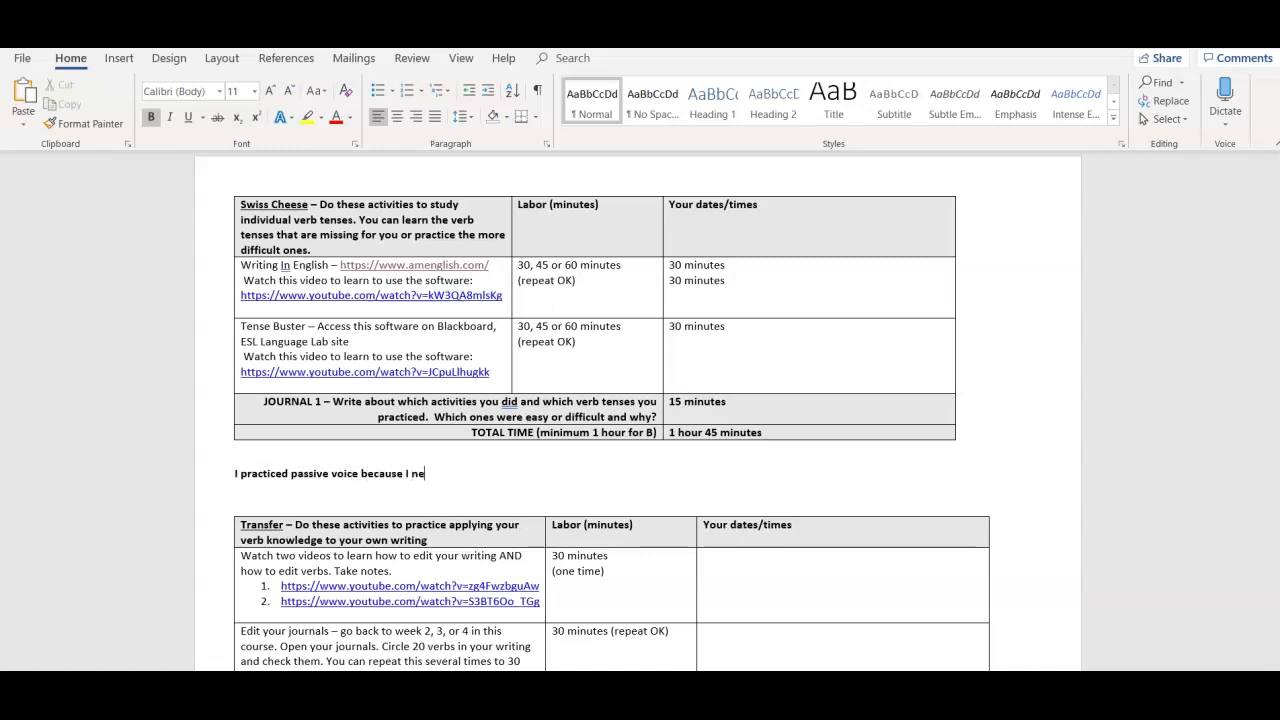
text(ver really studie)
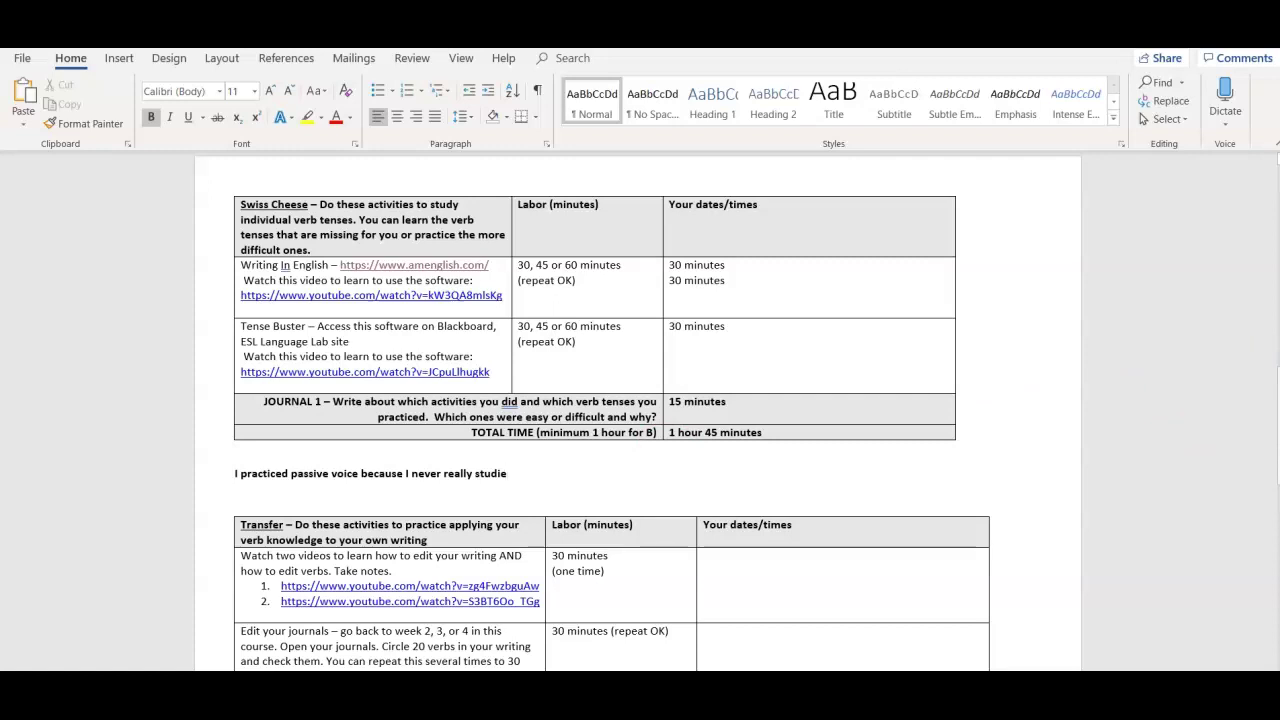
scroll(1117, 514, down, 4)
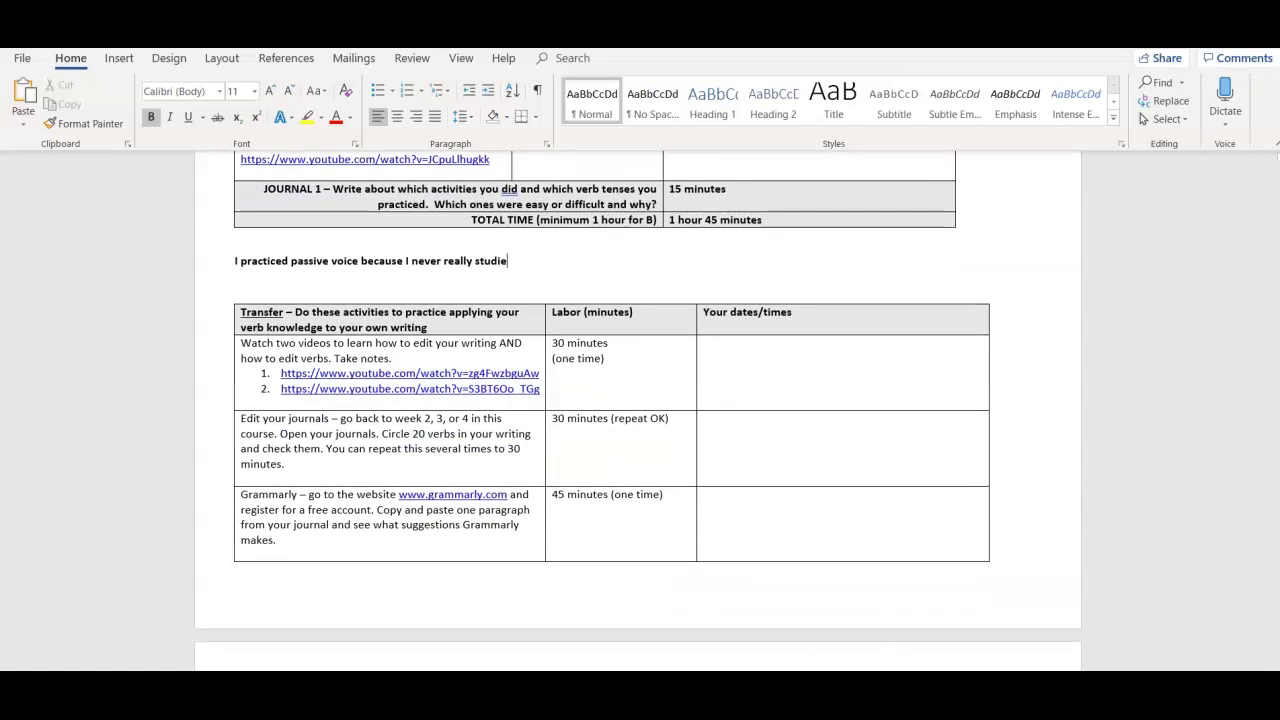
click(640, 665)
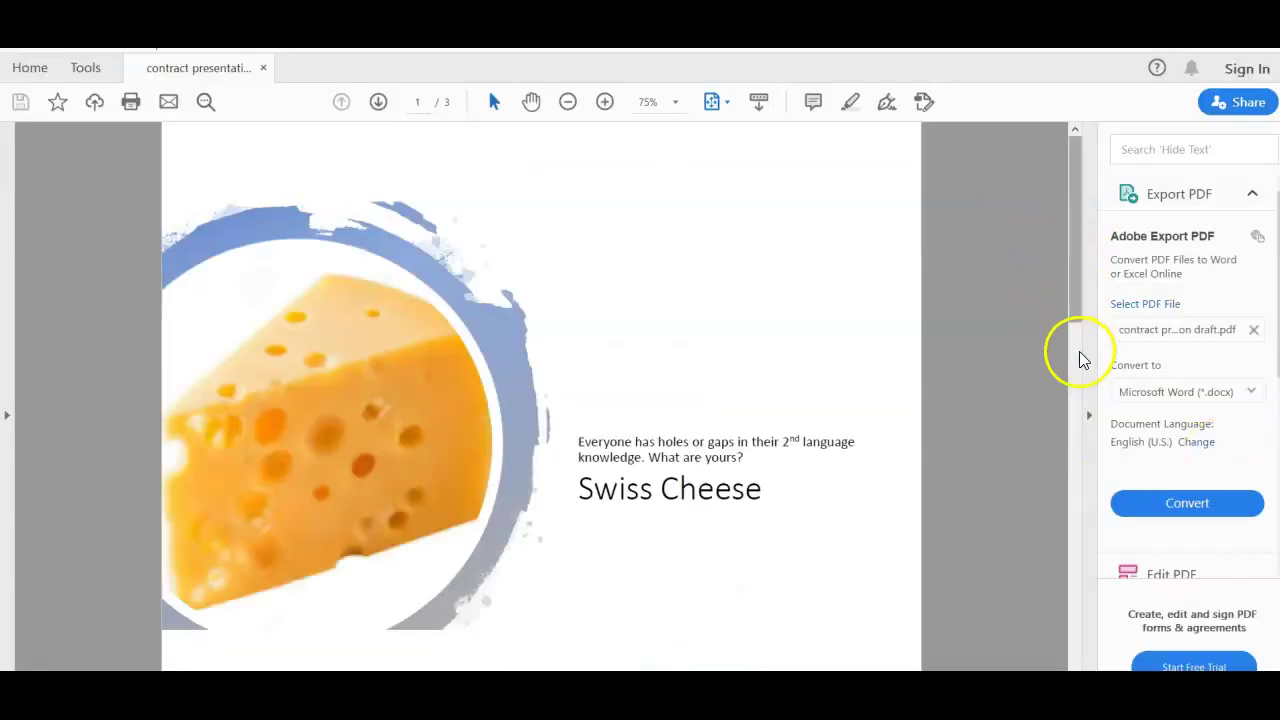
Go to page 2 of 3, the Transfer of Knowledge slide.
click(1076, 470)
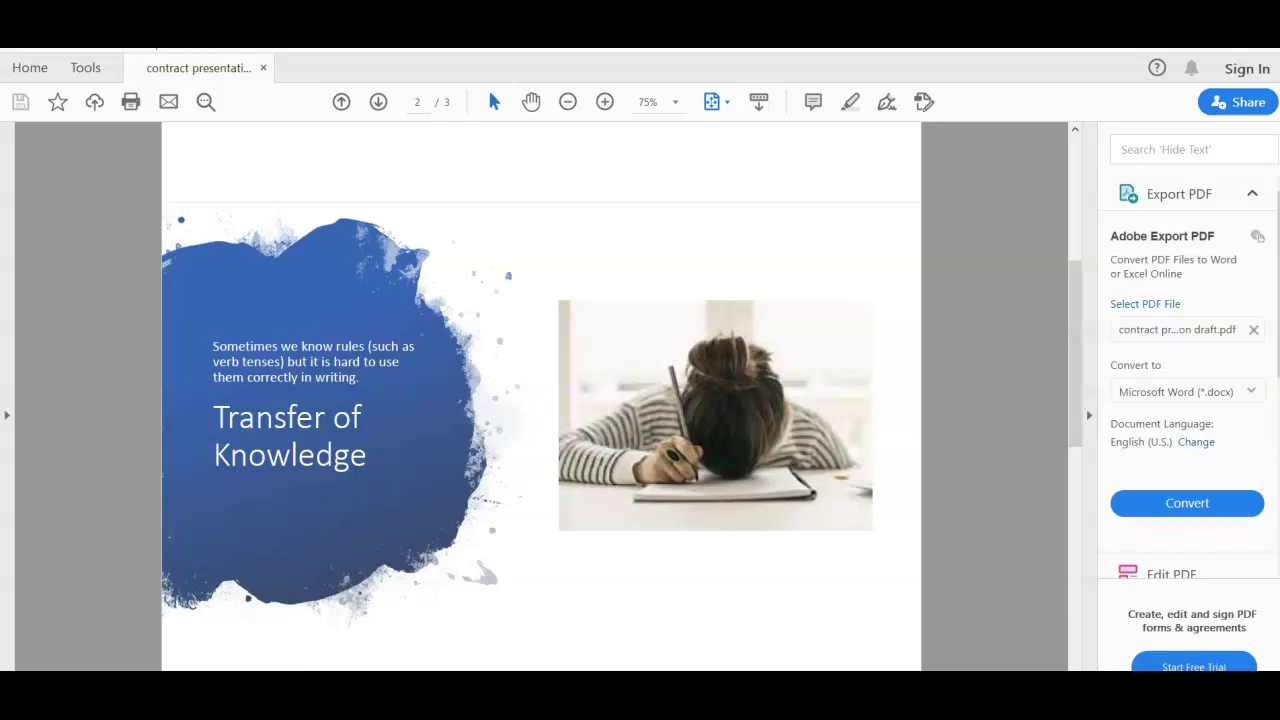
mouse_move(597, 668)
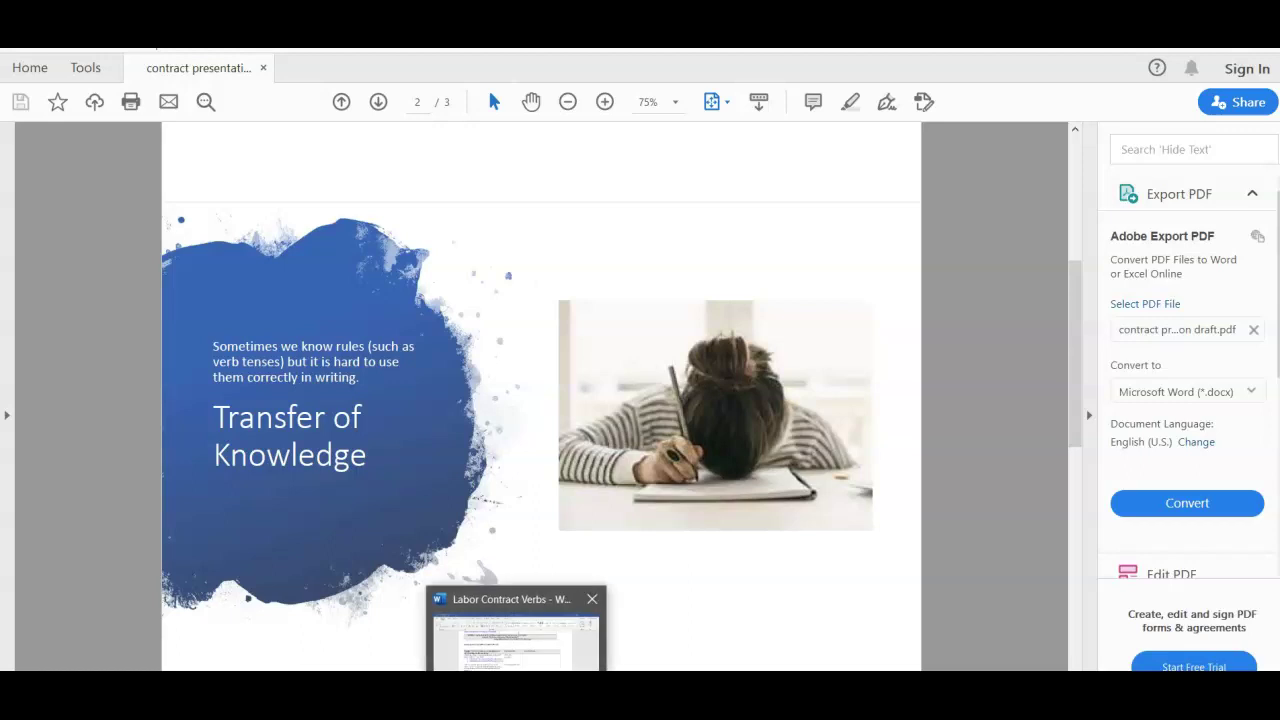
Bring the Word form back and move into the Transfer table's Your dates/times cells.
click(543, 652)
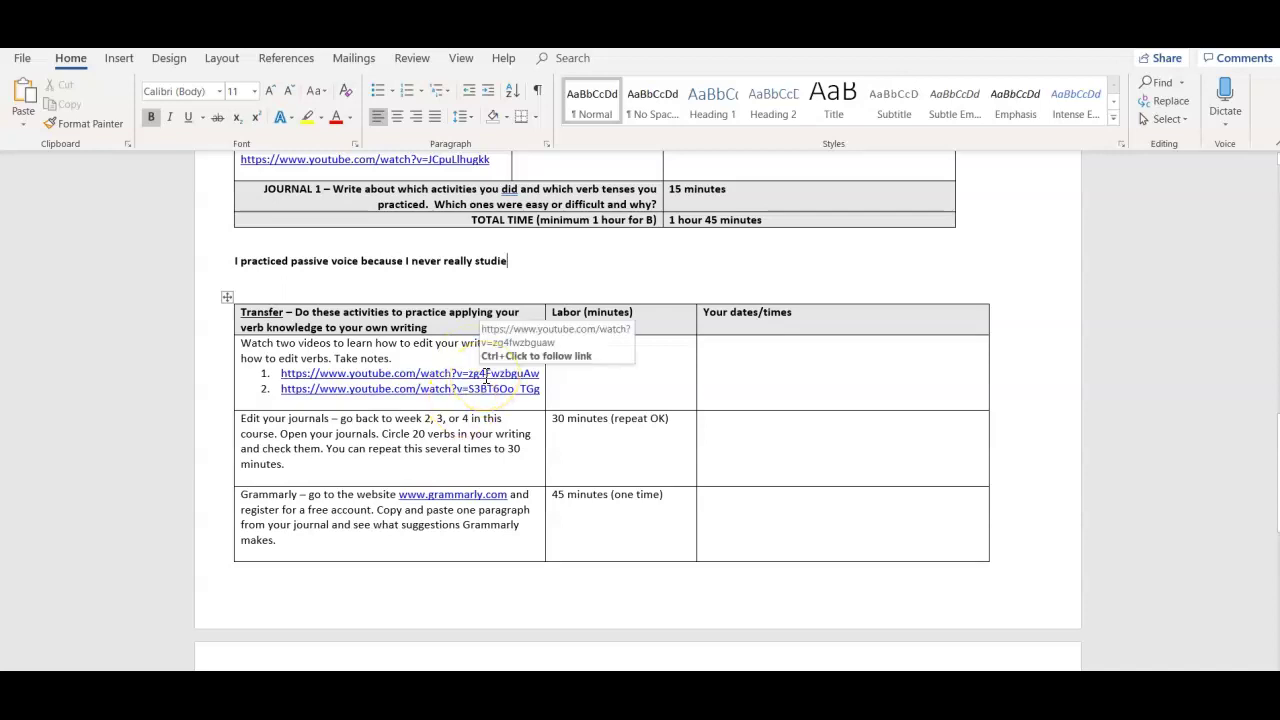
click(767, 357)
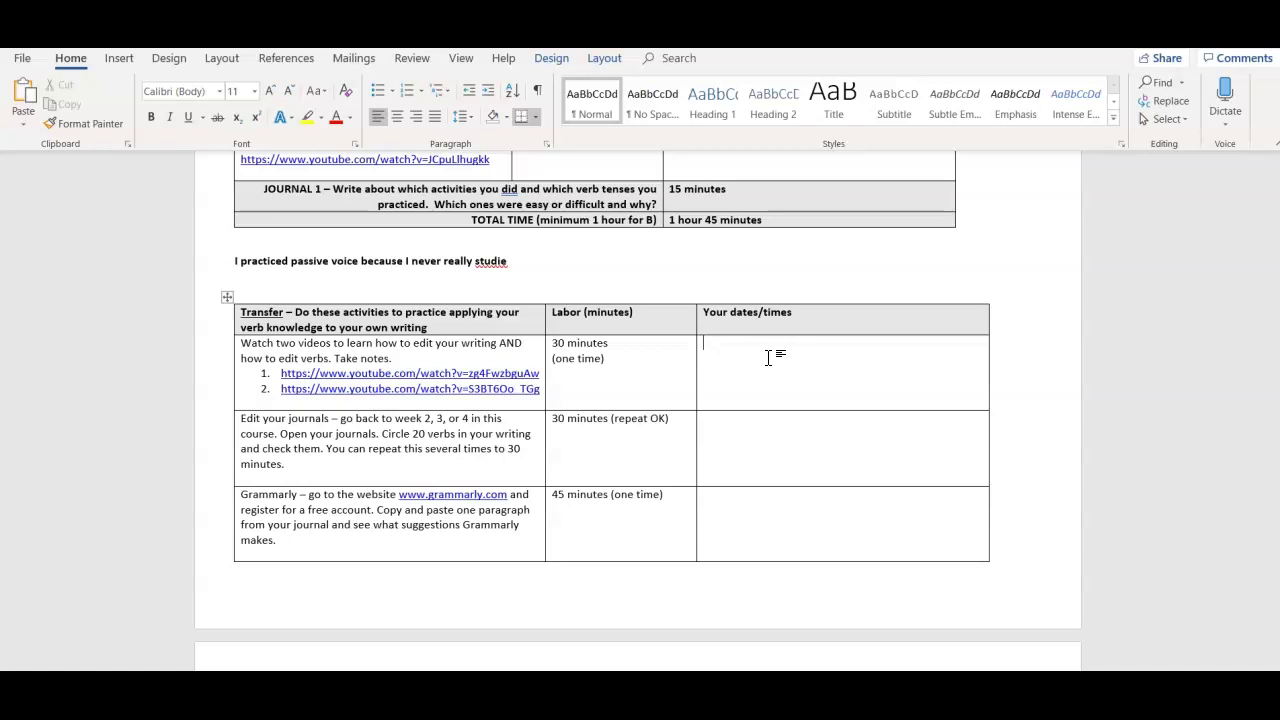
click(751, 449)
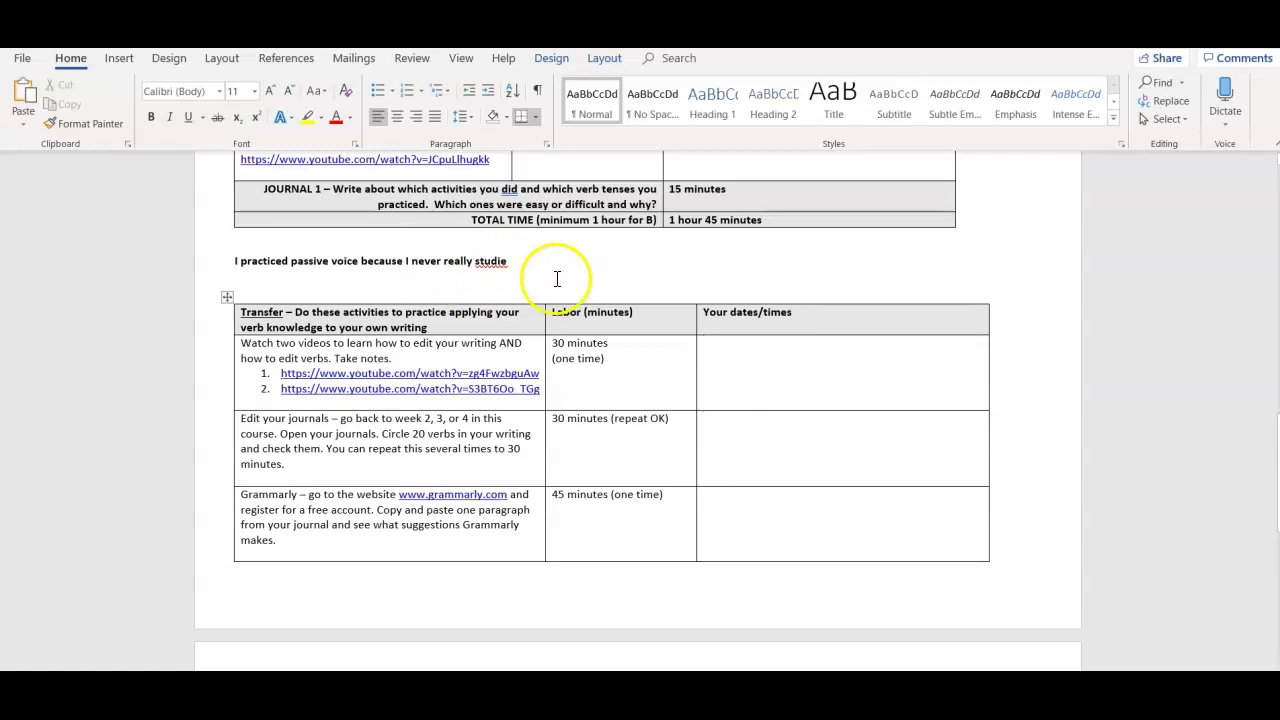
Type 'You DO NOT HAVE to do everything.' above the Transfer table and highlight it yellow.
click(290, 279)
text(yOU DON)
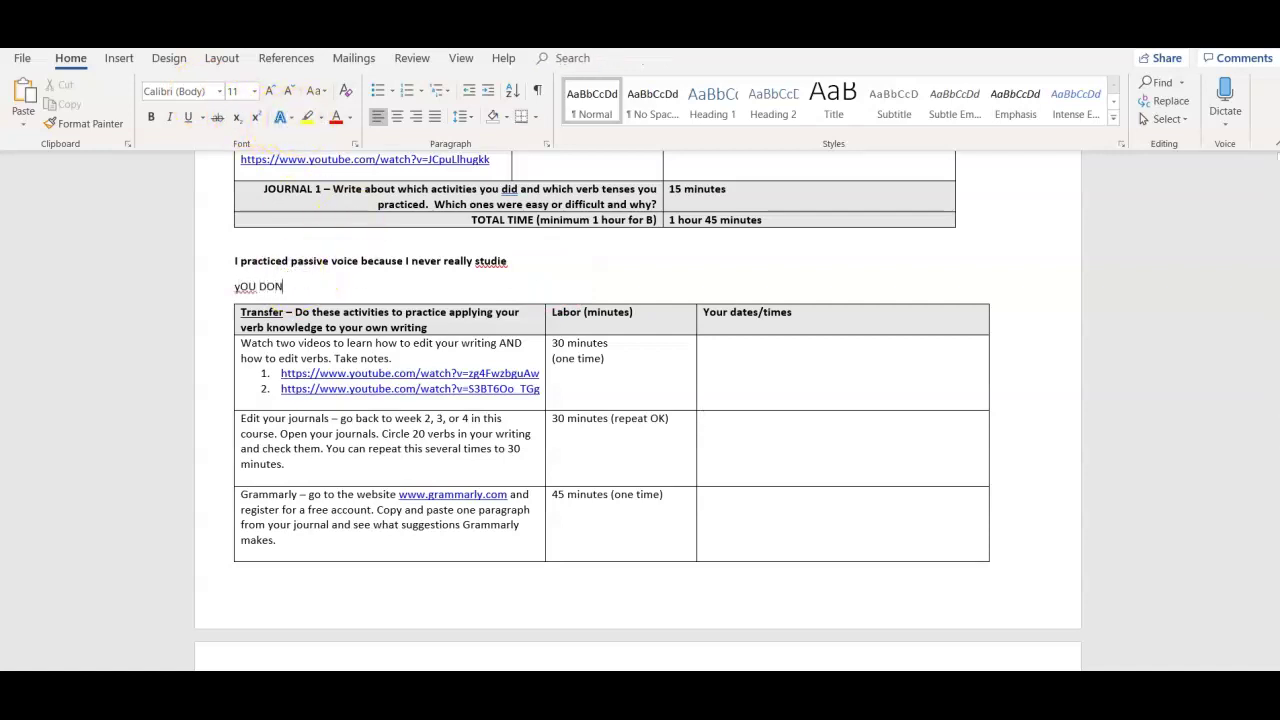
key(BackSpace)
key(BackSpace)
key(BackSpace)
key(BackSpace)
key(BackSpace)
text(You DO NOT HAVE to do everything.)
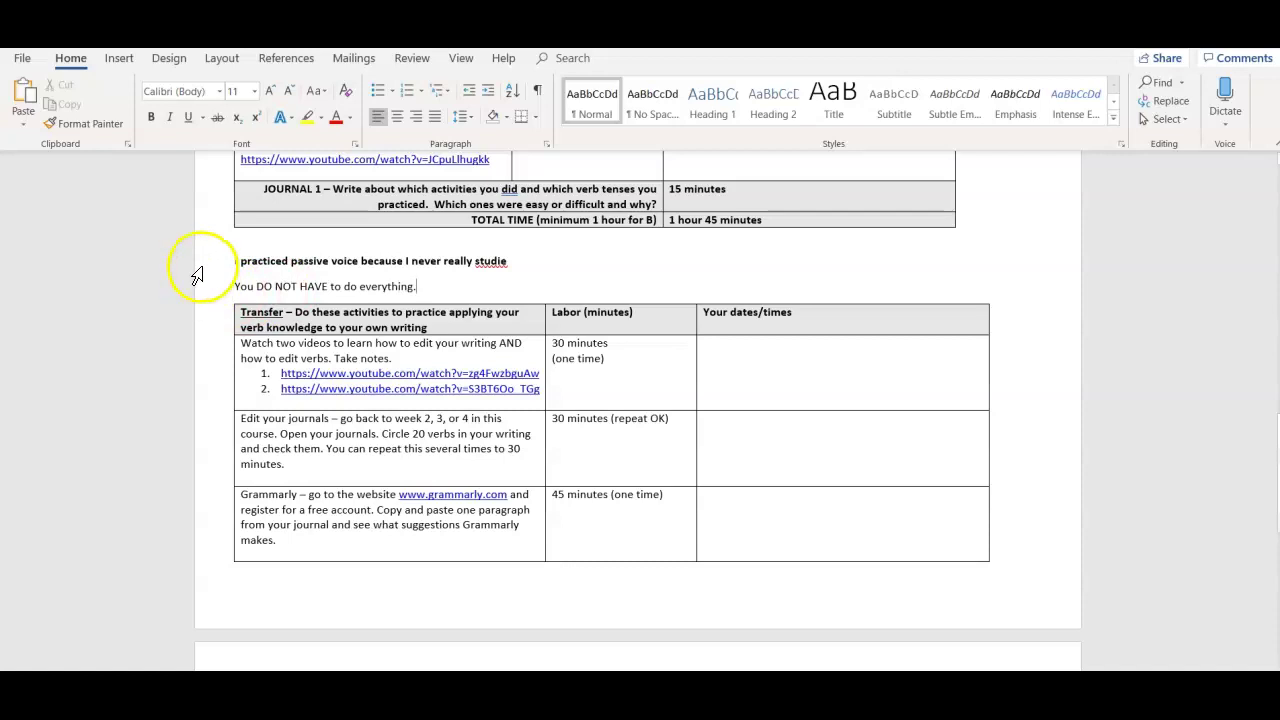
drag(238, 286, 428, 289)
click(308, 117)
click(323, 239)
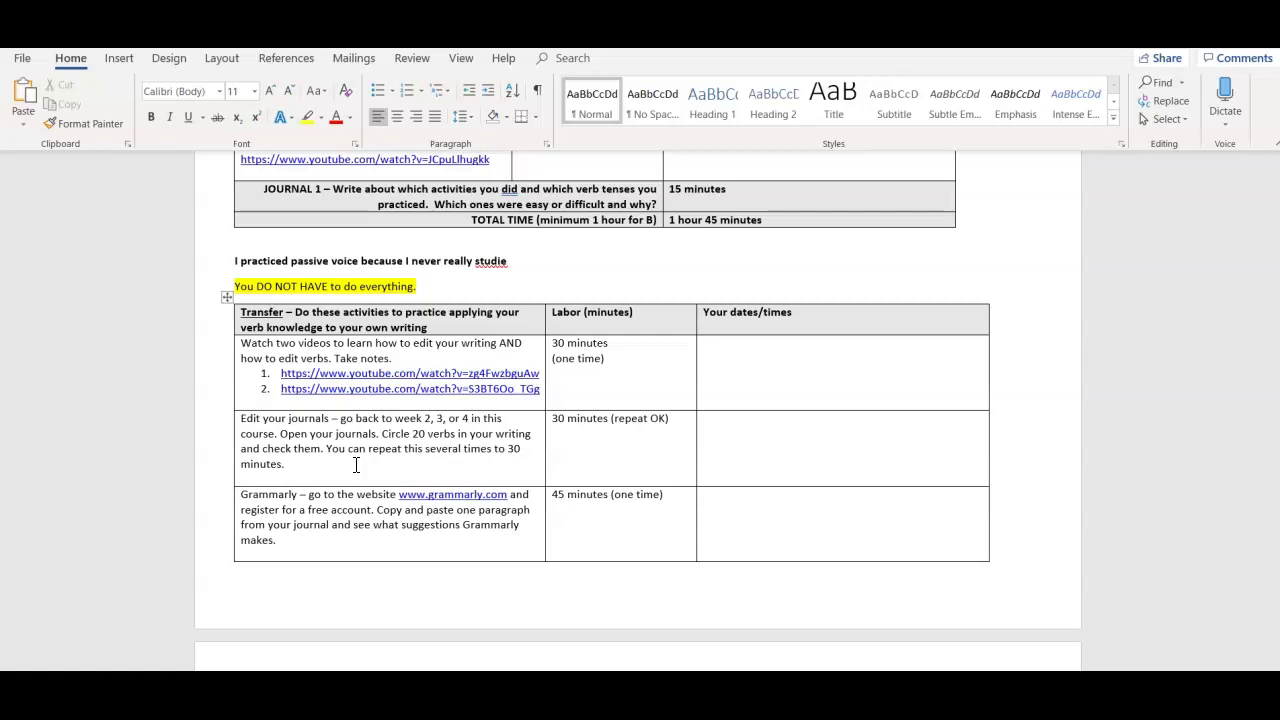
click(545, 477)
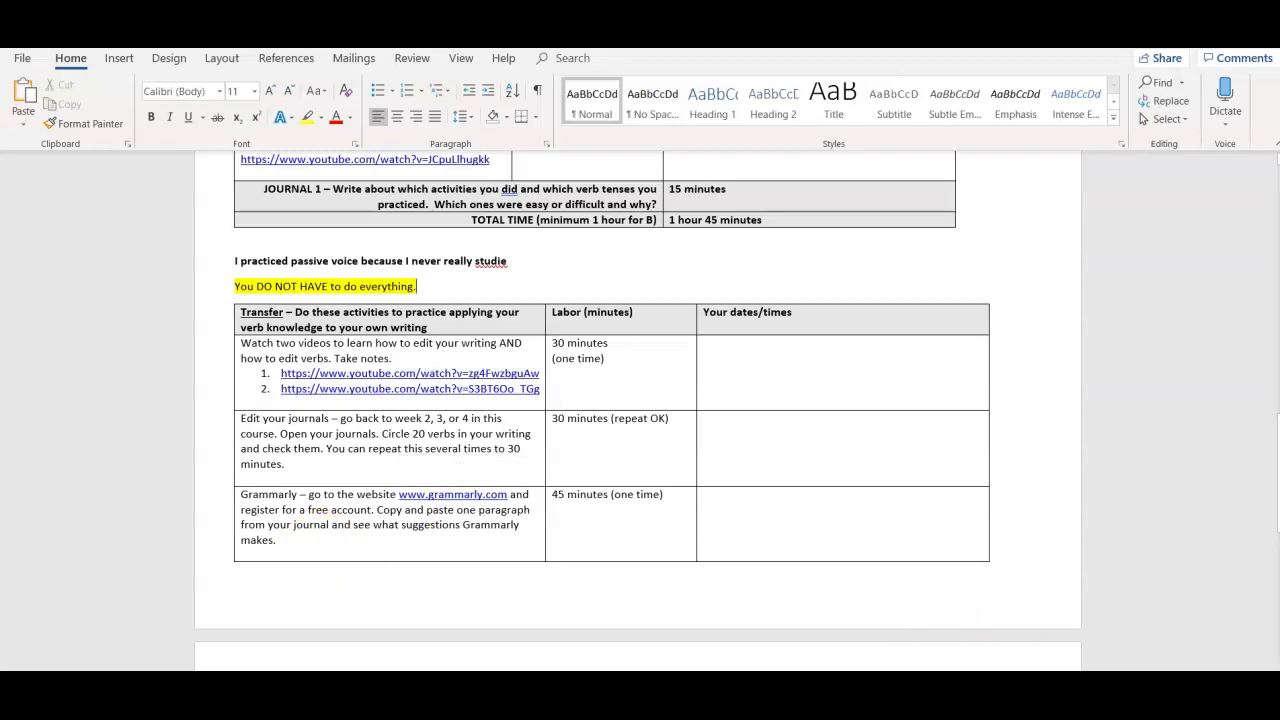
Enter 30 in the Your dates/times cell of the Edit your journals row.
scroll(638, 410, down, 3)
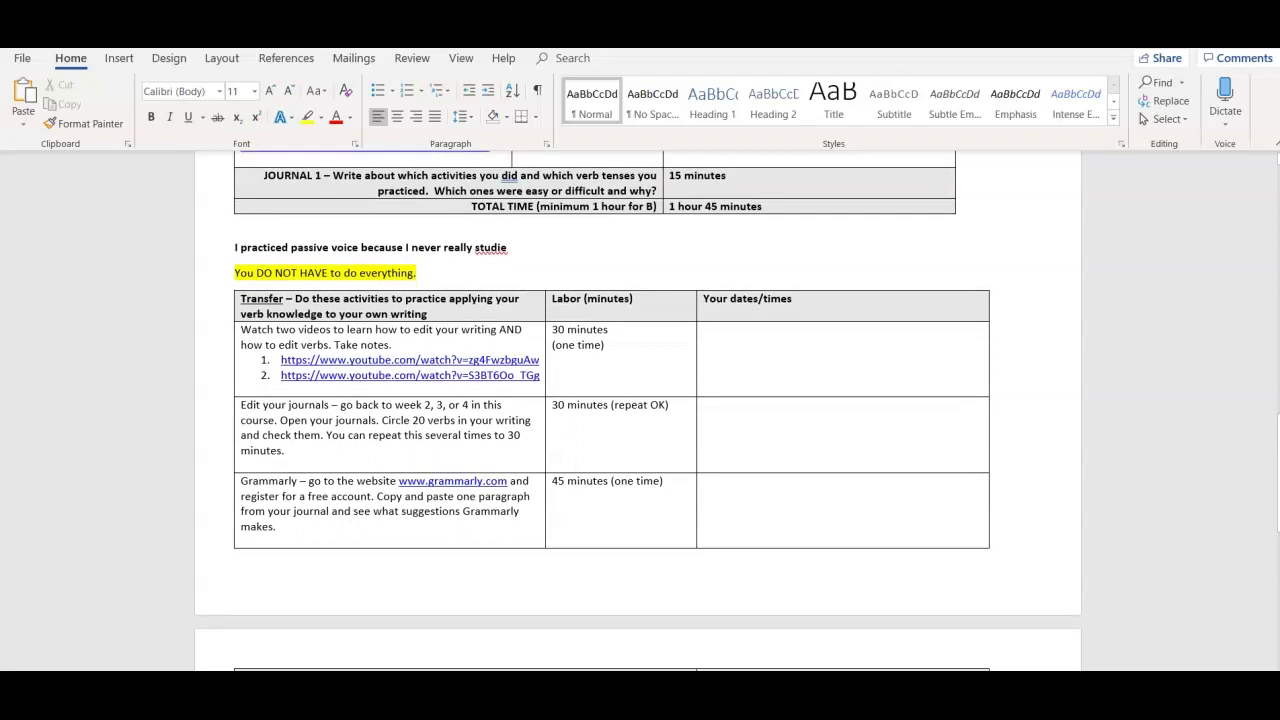
scroll(900, 409, down, 2)
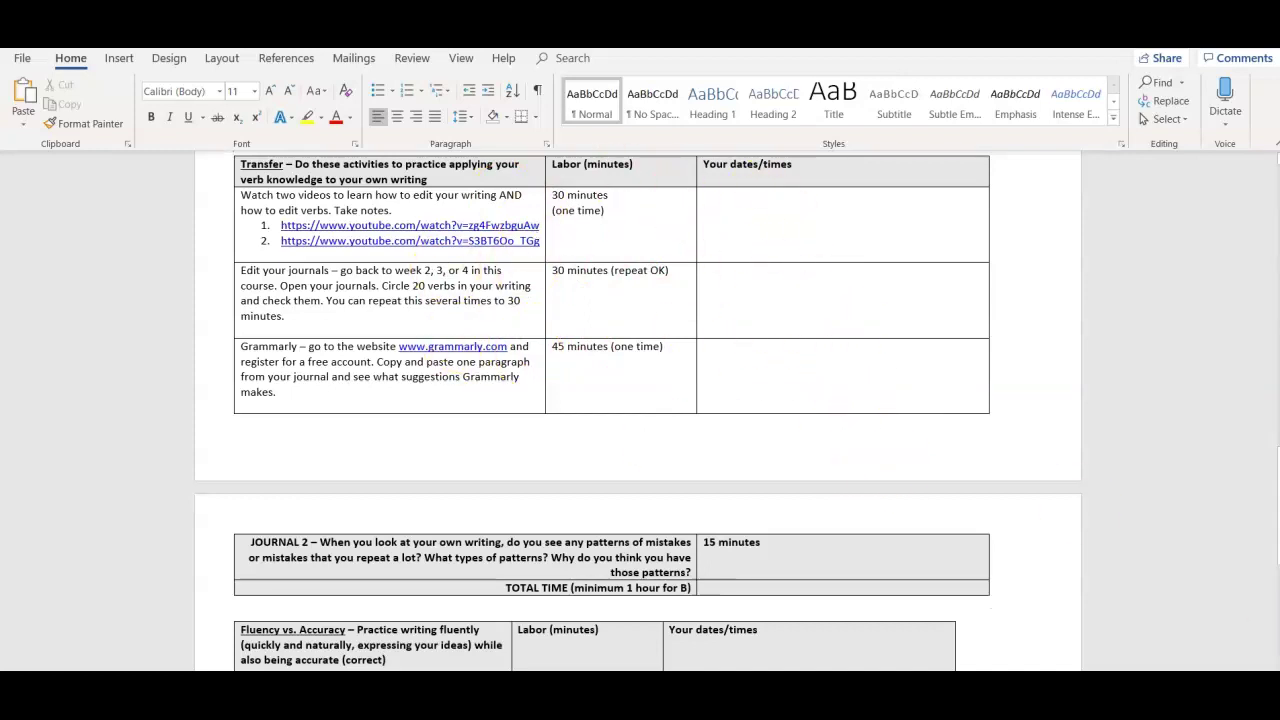
click(770, 278)
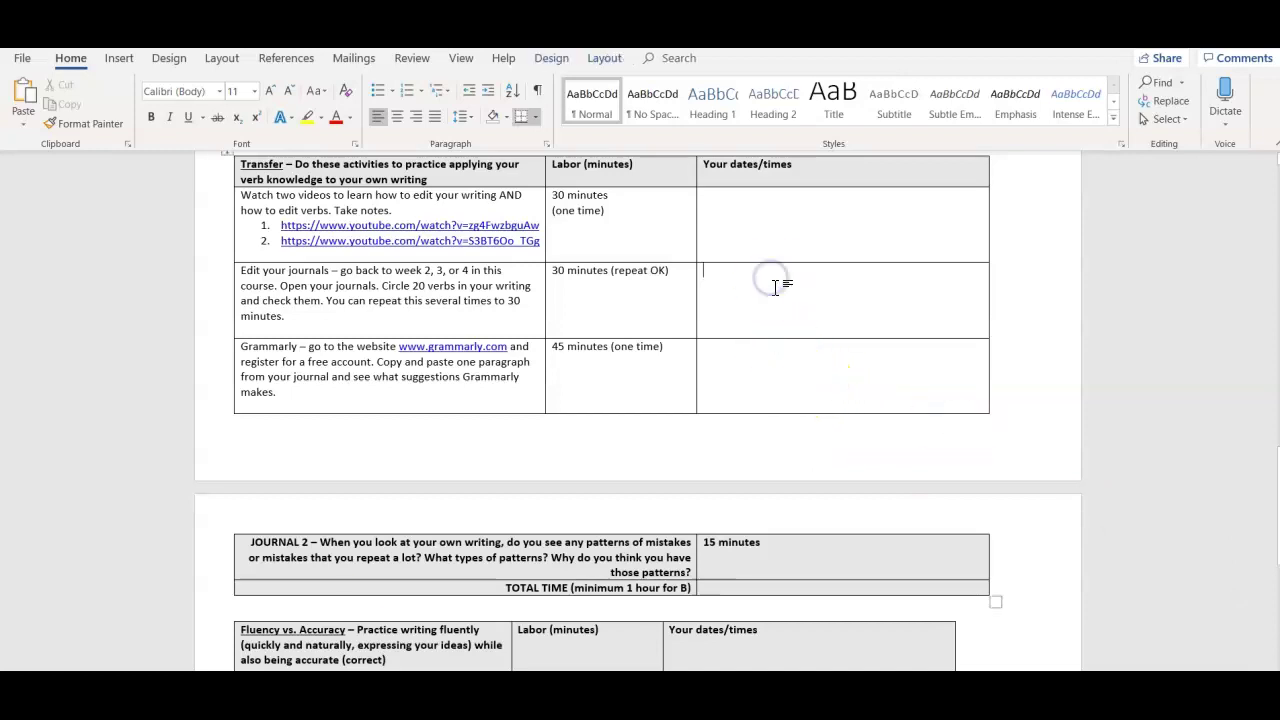
text(30)
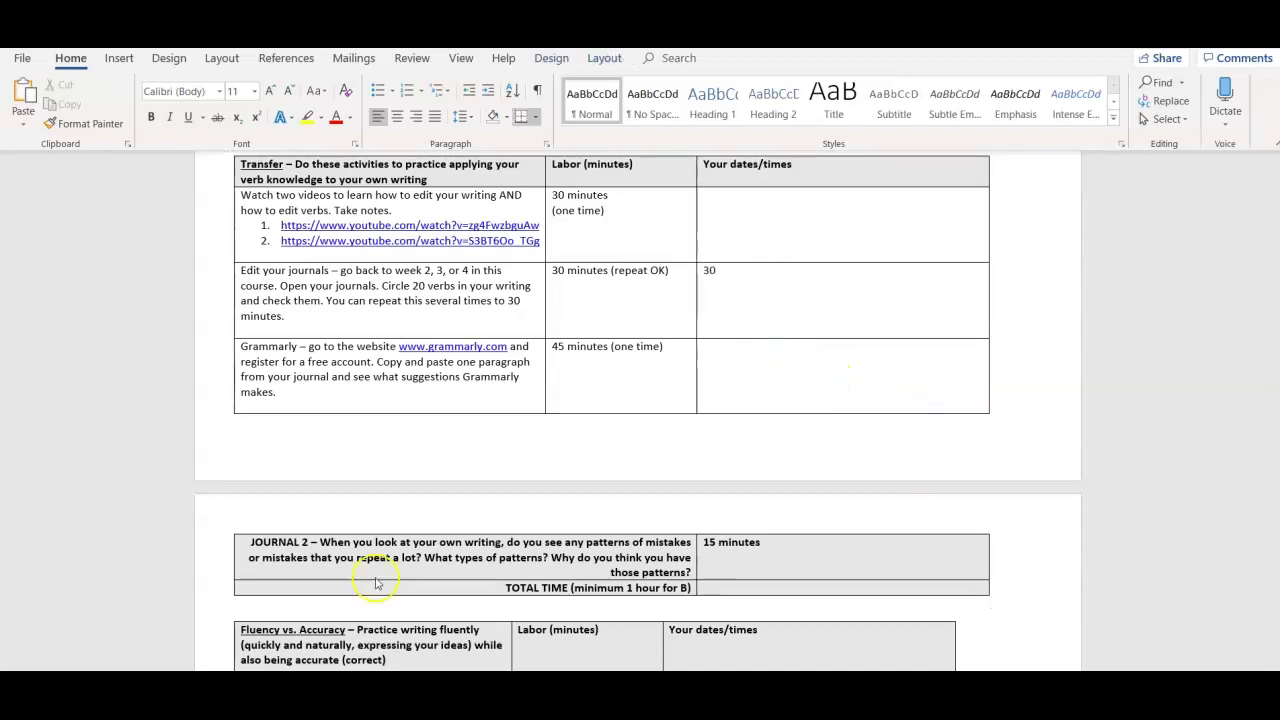
Insert an empty line just before the Fluency vs. Accuracy table.
click(294, 613)
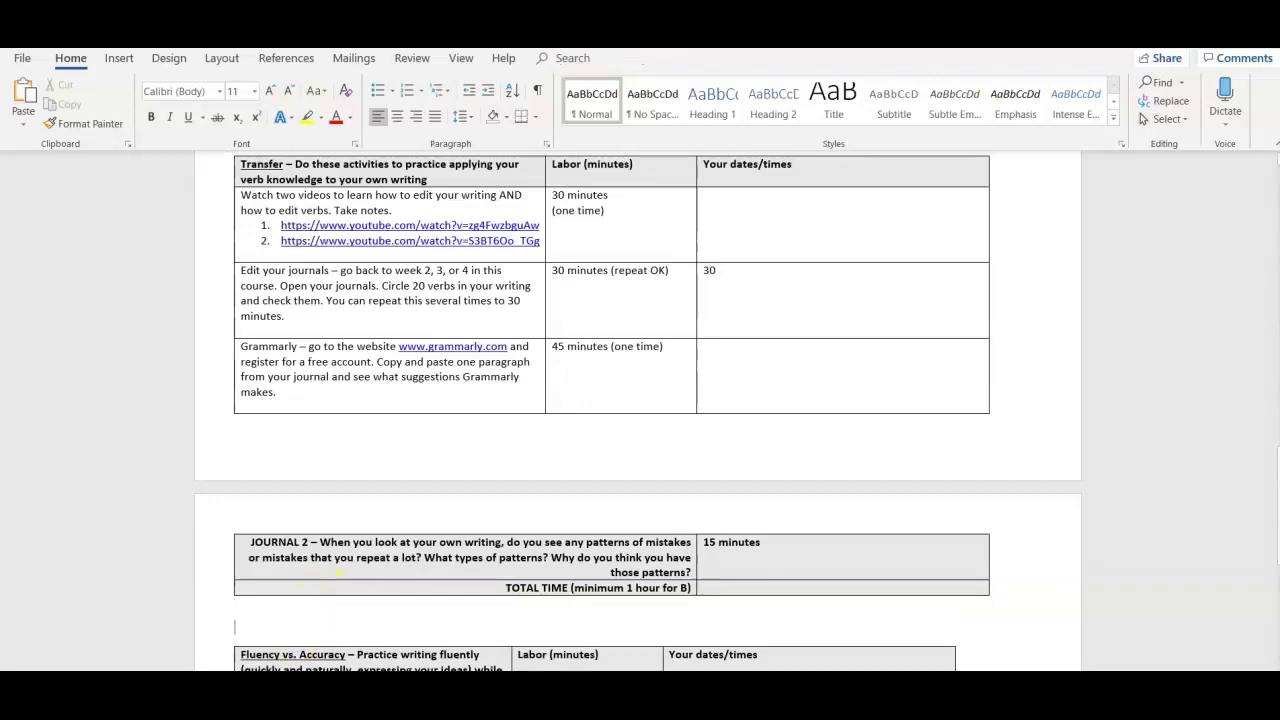
key(Return)
click(418, 611)
click(745, 590)
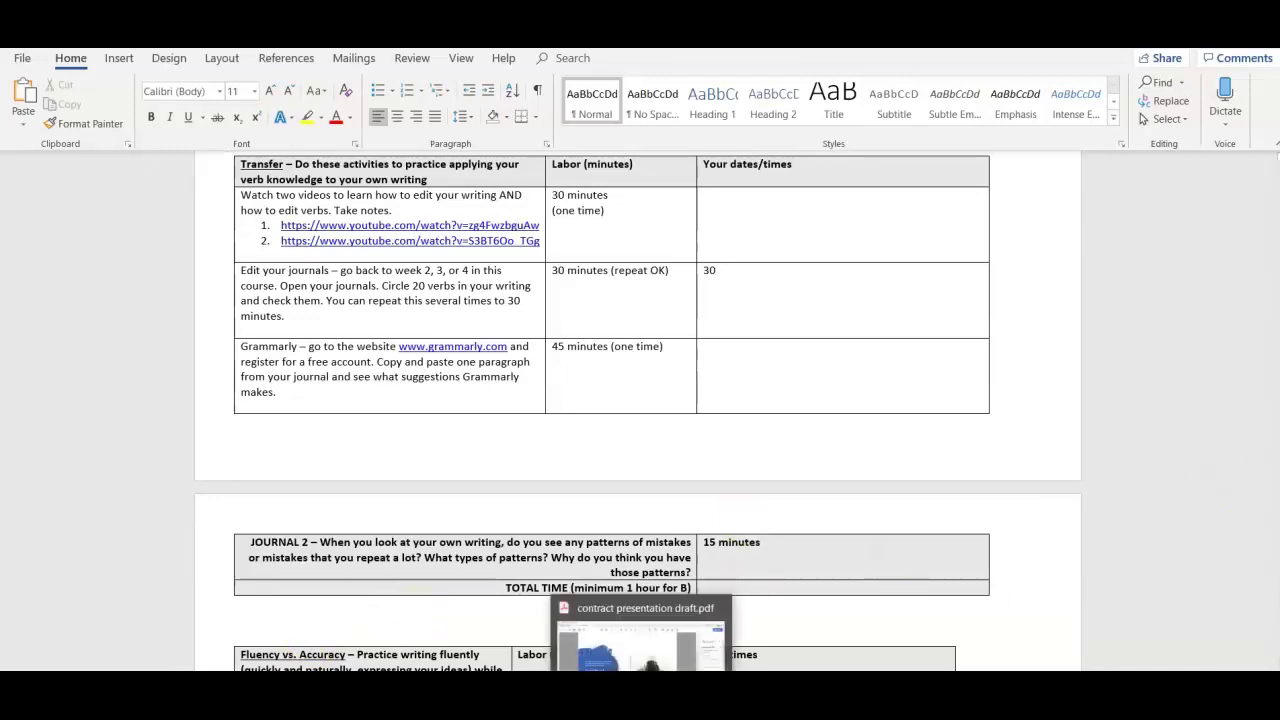
Bring up the contract presentation PDF at page 3, the Balance Fluency and Accuracy slide.
click(640, 645)
drag(1070, 398, 1072, 545)
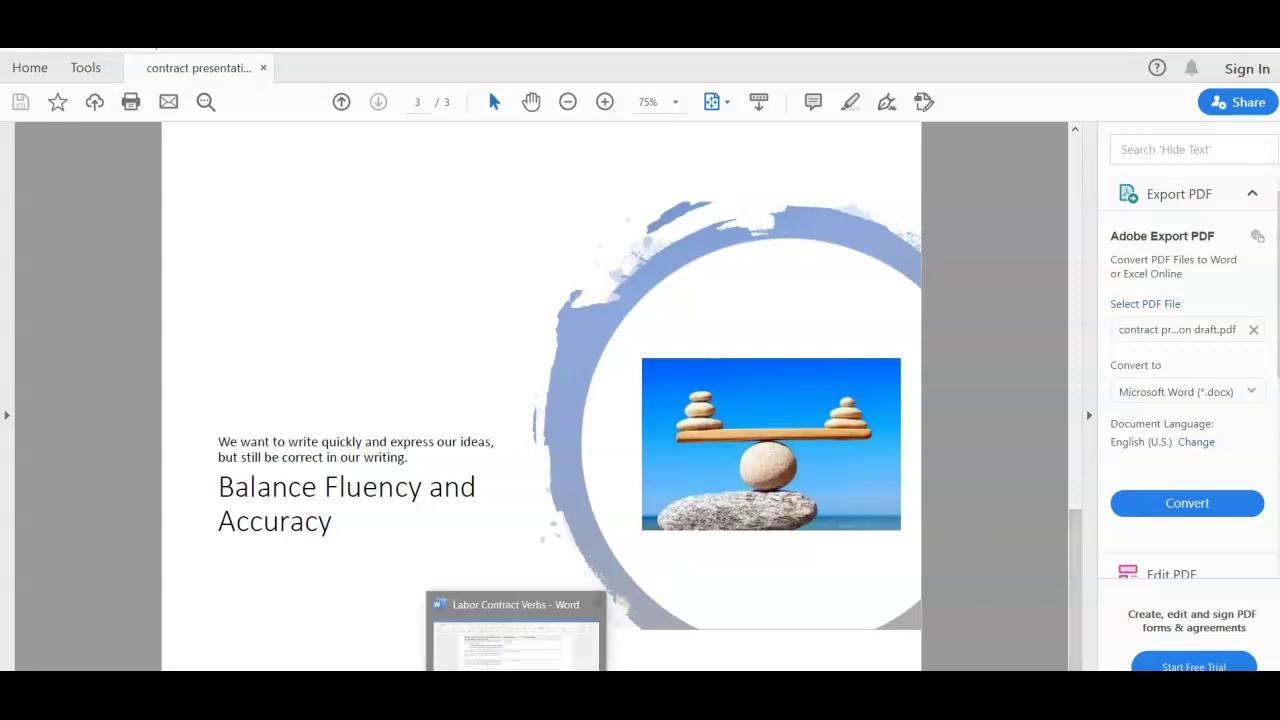
Back in the Word form, scroll through the Fluency vs. Accuracy table down to the JOURNAL 3 and 4 rows.
click(514, 640)
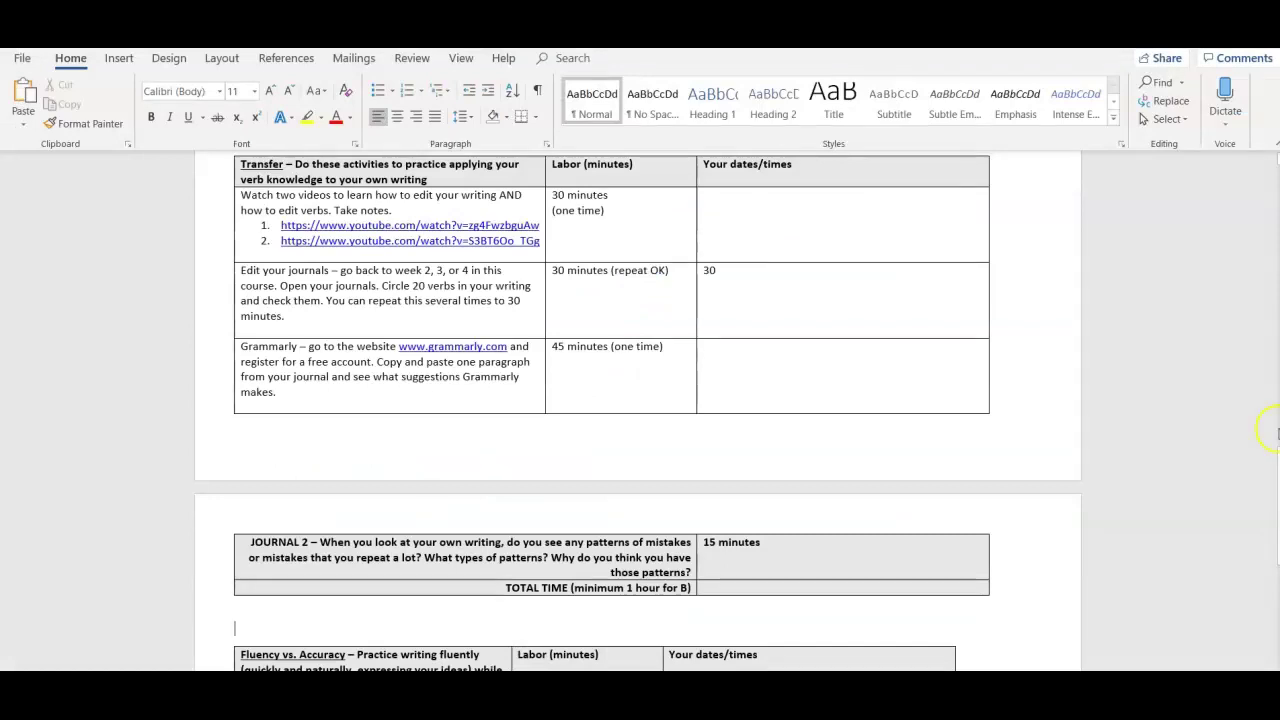
drag(1276, 446, 1276, 465)
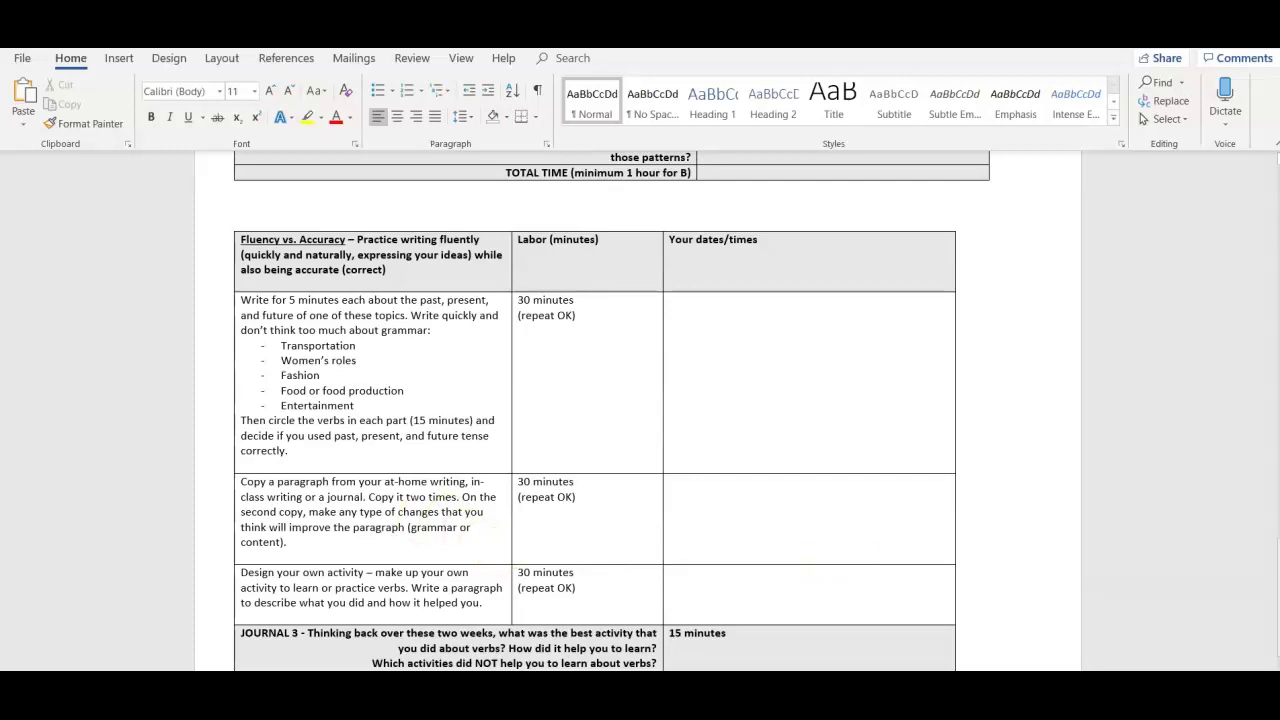
scroll(595, 410, down, 2)
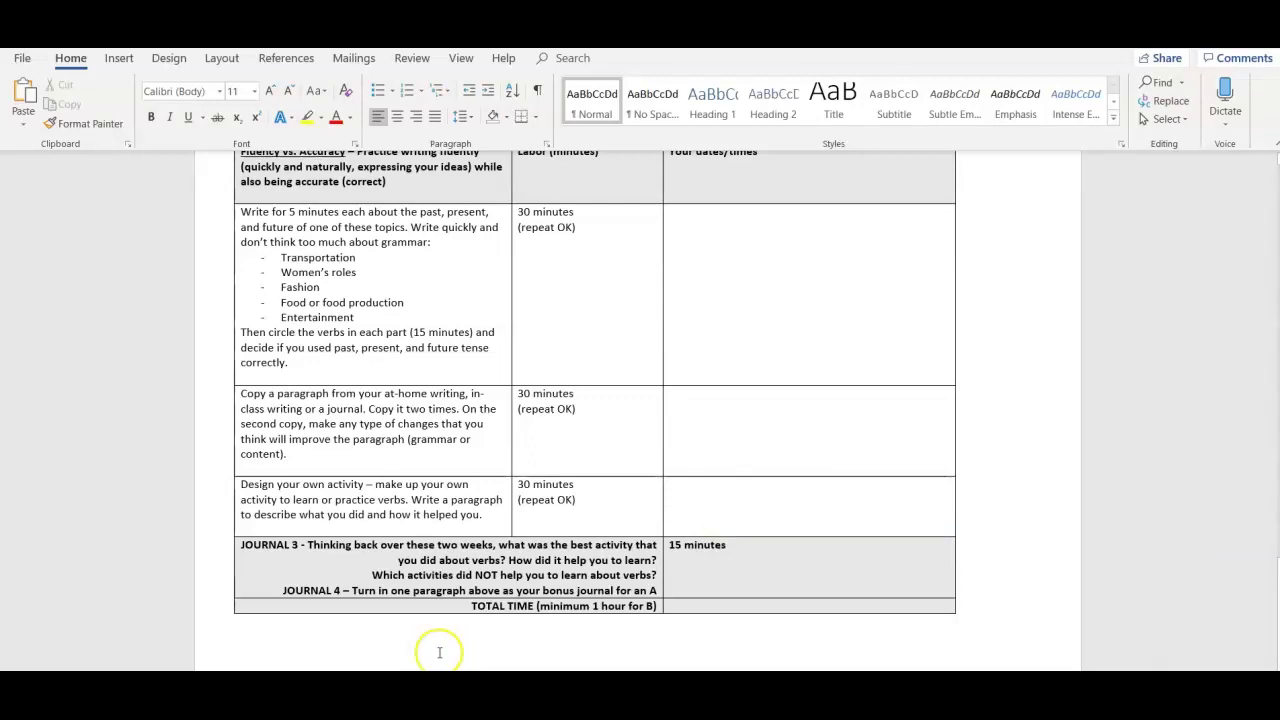
scroll(439, 652, down, 1)
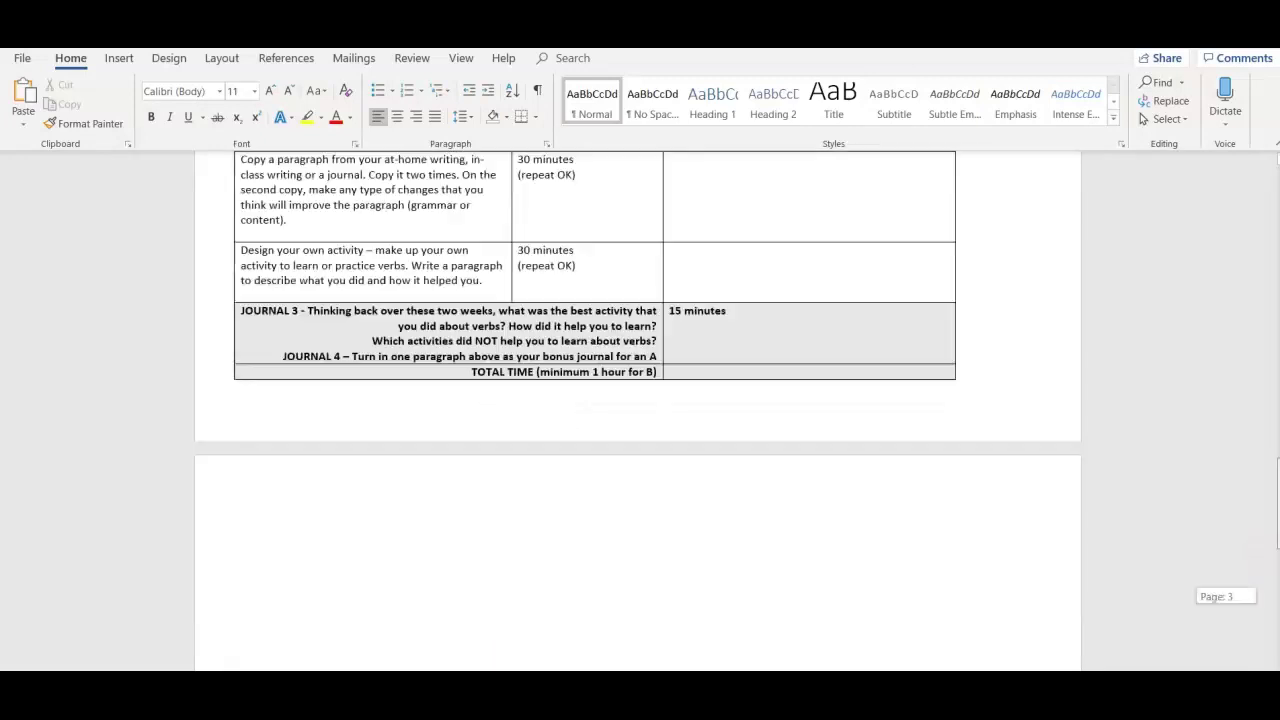
scroll(638, 410, up, 15)
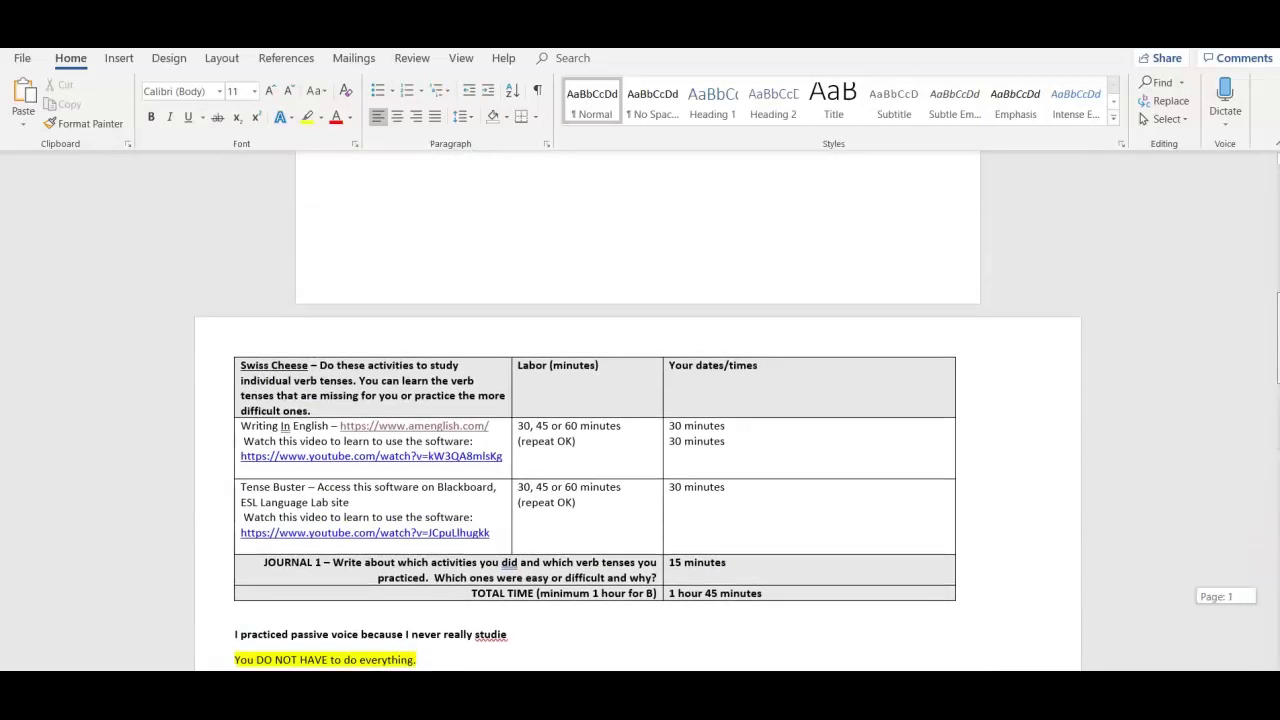
scroll(638, 410, up, 10)
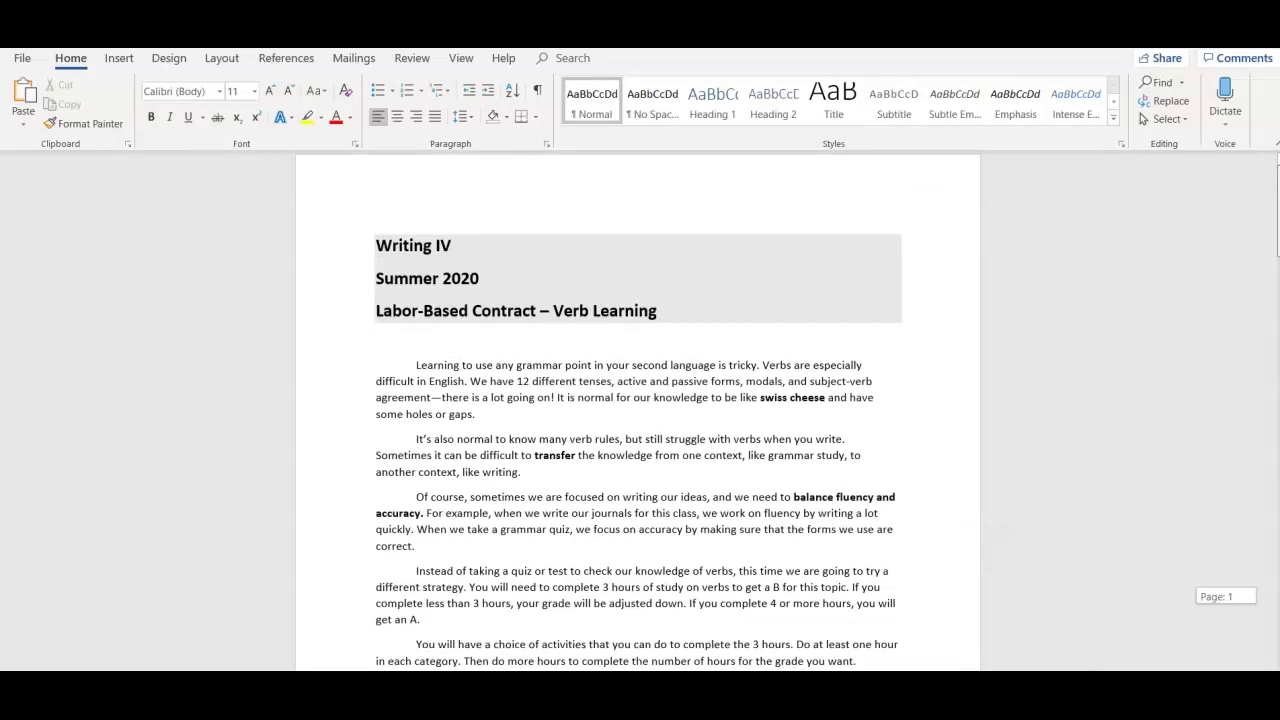
scroll(638, 410, down, 20)
scroll(638, 410, down, 4)
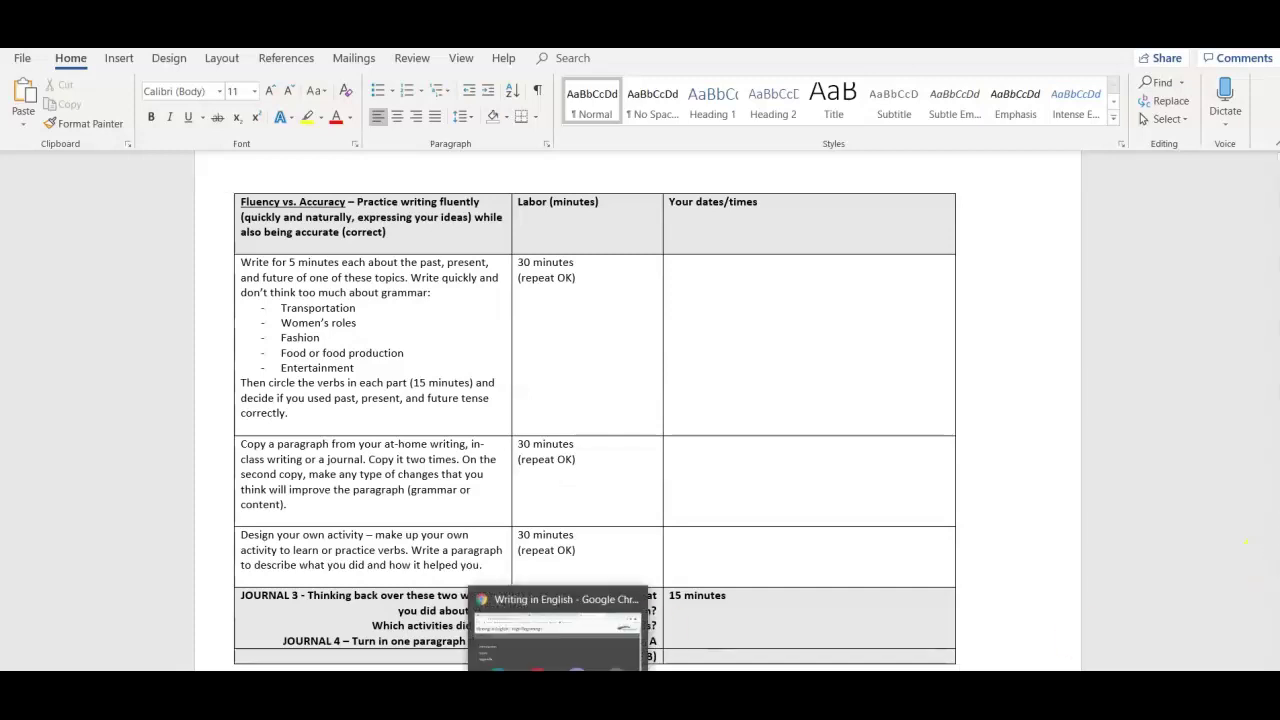
Switch to the browser's Blackboard page and scroll to the JOURNAL 1–4 prompts of Journals - Verbs Learning Contract.
click(594, 651)
key(alt+Tab)
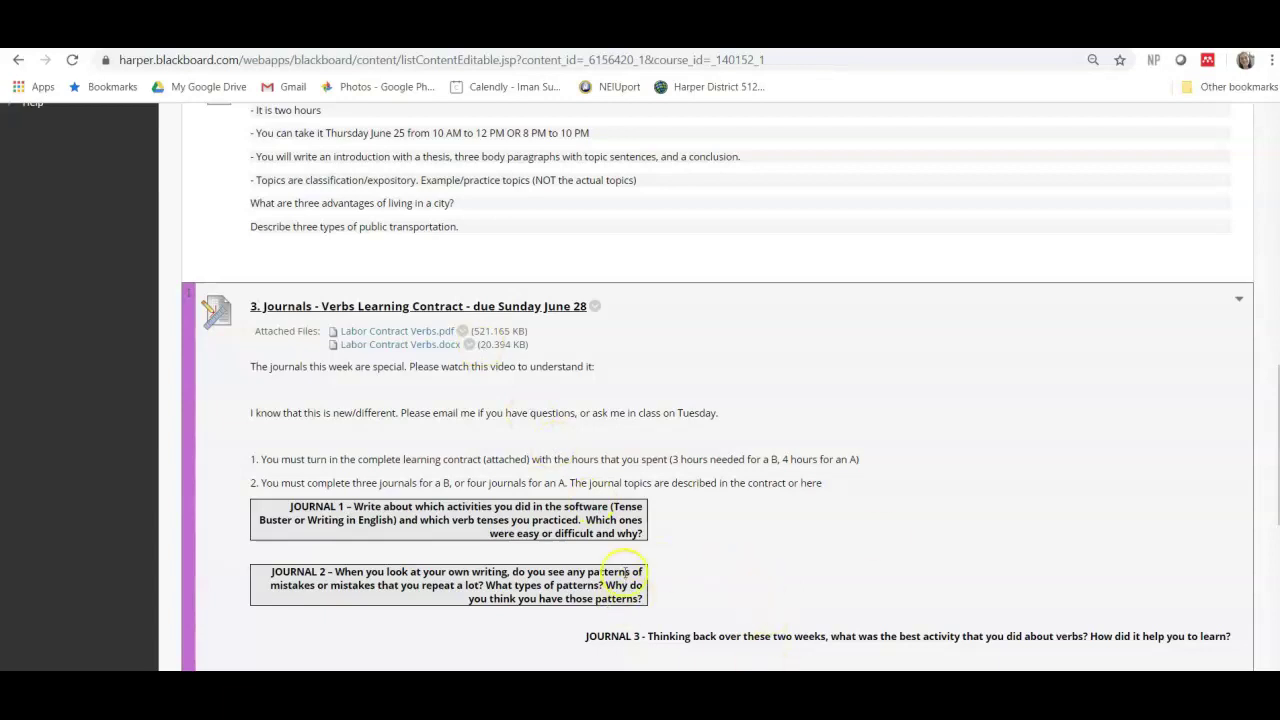
scroll(610, 512, down, 3)
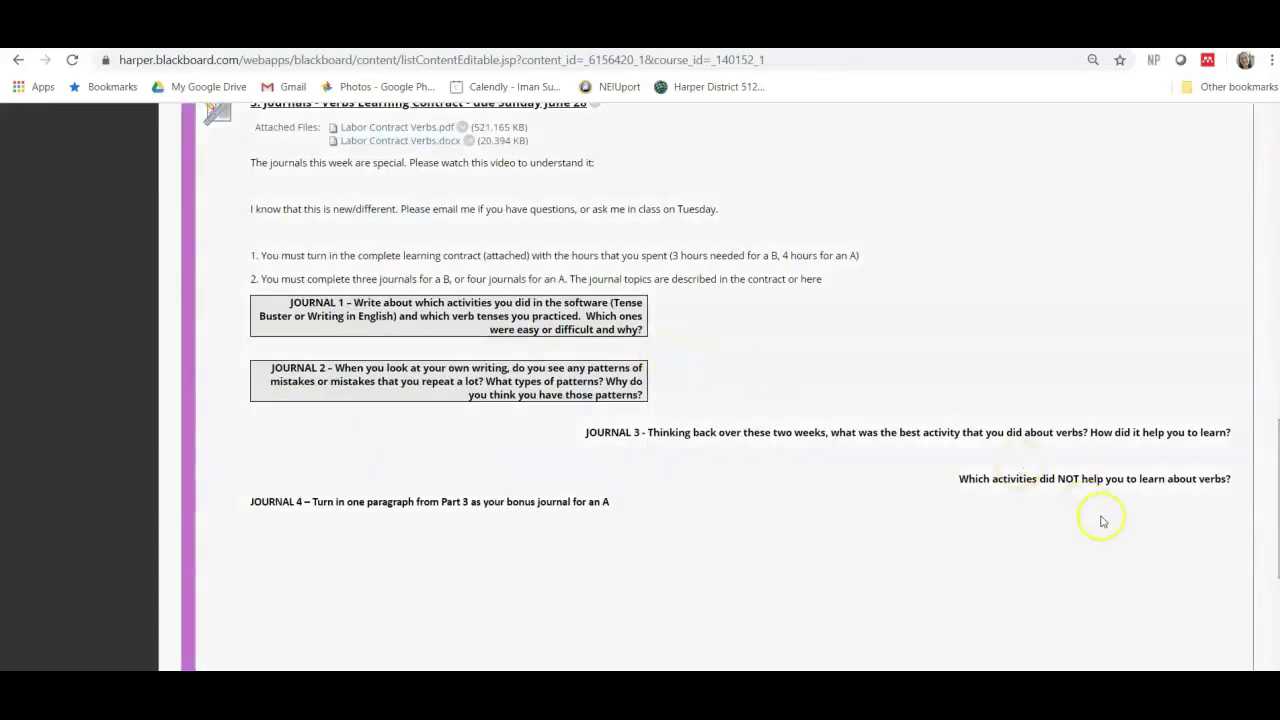